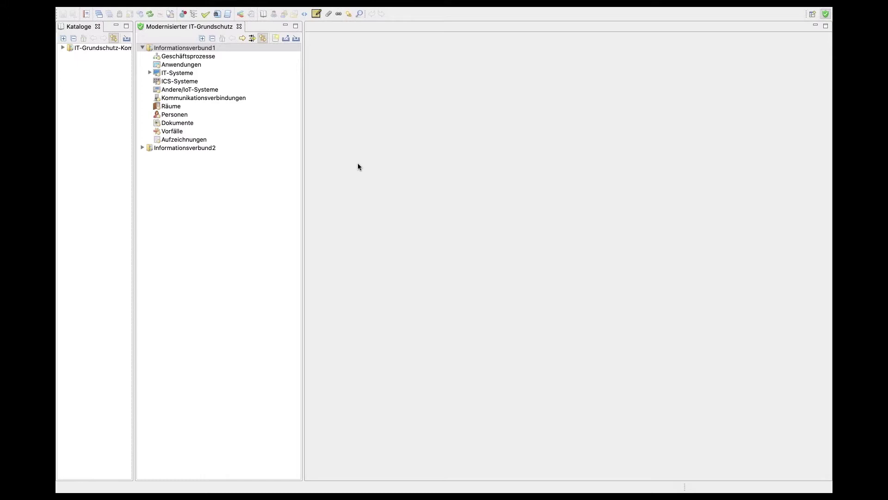
Create a new document in the Dokumente group of Informationsverbund1
{"action": "left_click", "coordinate": [173, 123]}
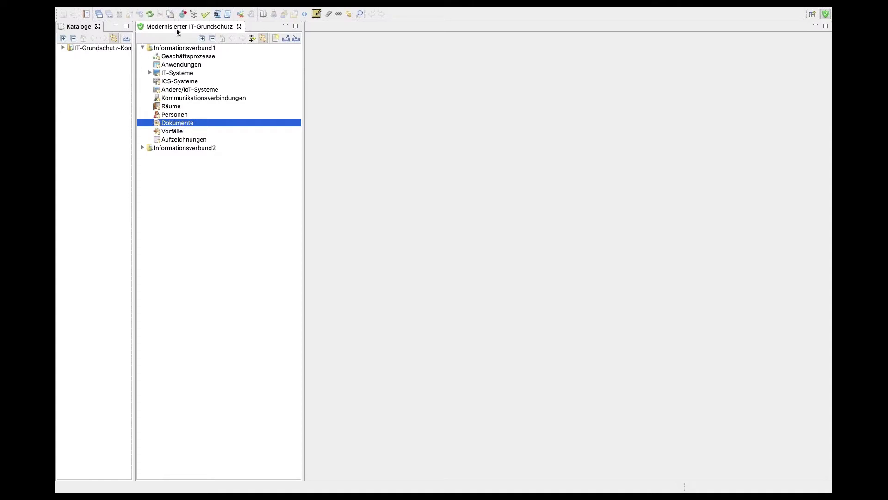
{"action": "left_click", "coordinate": [176, 49]}
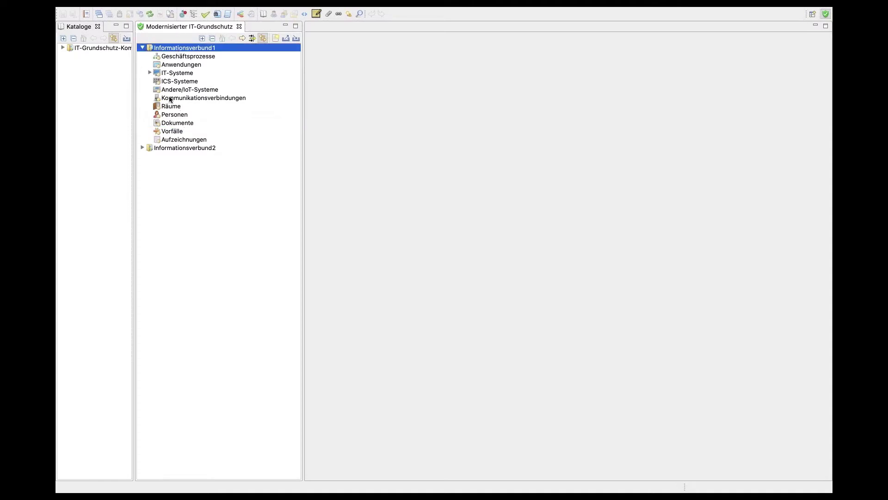
{"action": "left_click", "coordinate": [170, 124]}
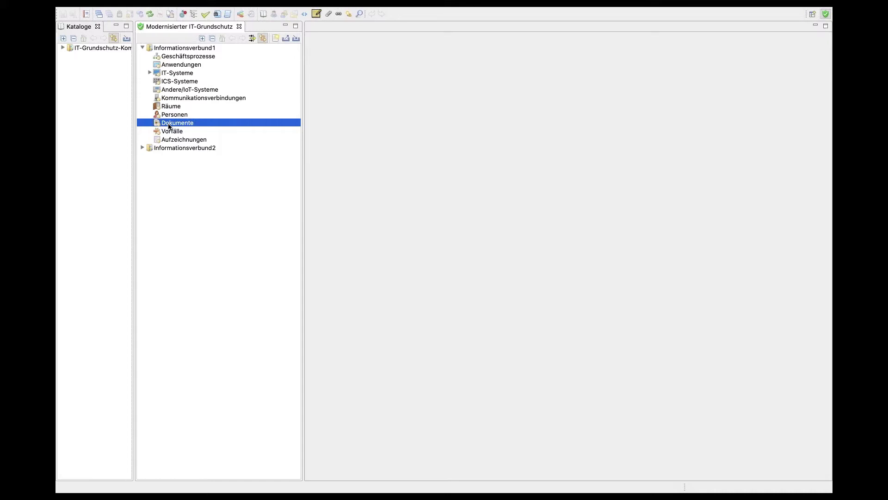
{"action": "right_click", "coordinate": [171, 125]}
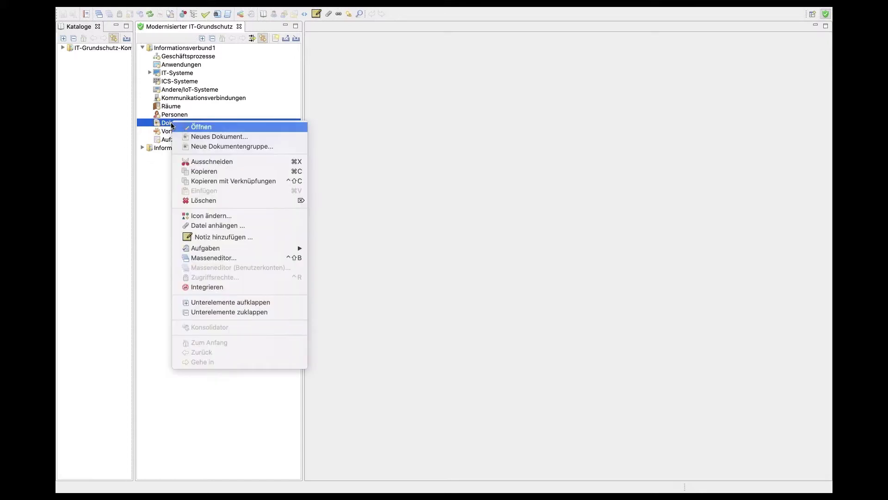
{"action": "left_click", "coordinate": [222, 137]}
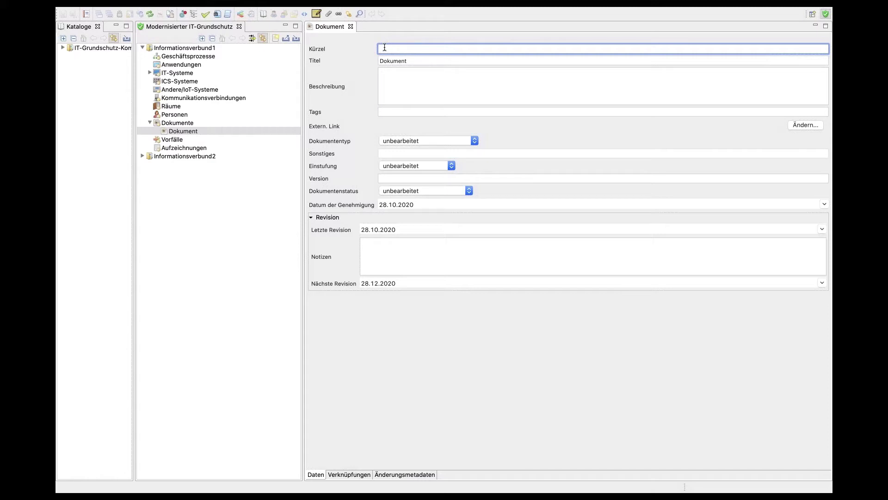
Title the new document "Sicherheitsleitlinie", leaving its Kürzel empty
{"action": "type", "text": "Sicherheitsleitlinie"}
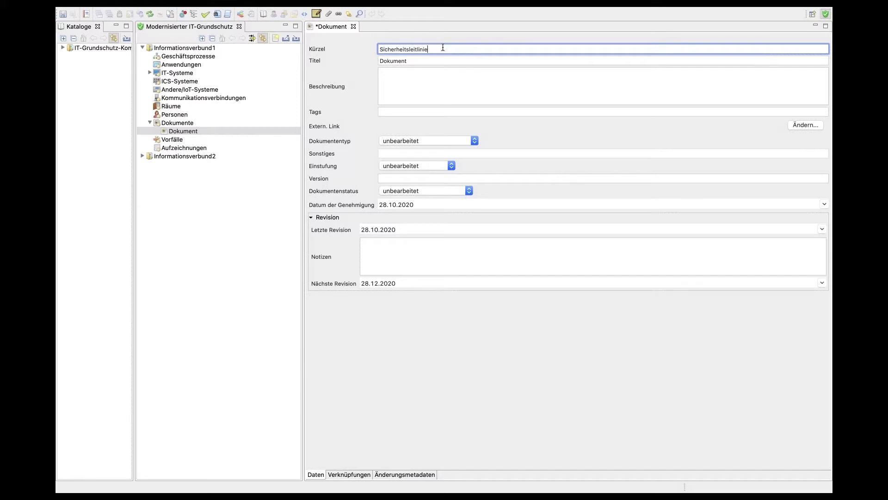
{"action": "left_click_drag", "start_coordinate": [428, 49], "coordinate": [361, 49]}
{"action": "key", "text": "super+c"}
{"action": "key", "text": "BackSpace"}
{"action": "double_click", "coordinate": [410, 61]}
{"action": "key", "text": "super+v"}
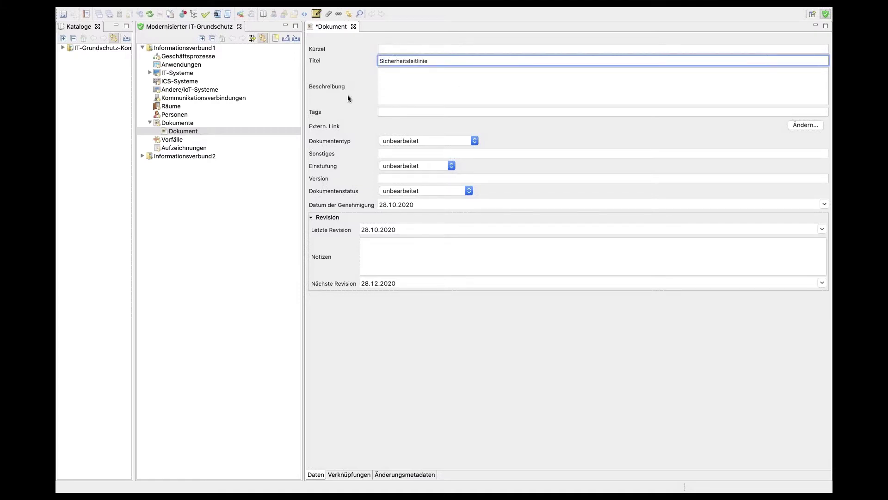
Save the newly titled document with its description and tags left empty
{"action": "left_click", "coordinate": [405, 88]}
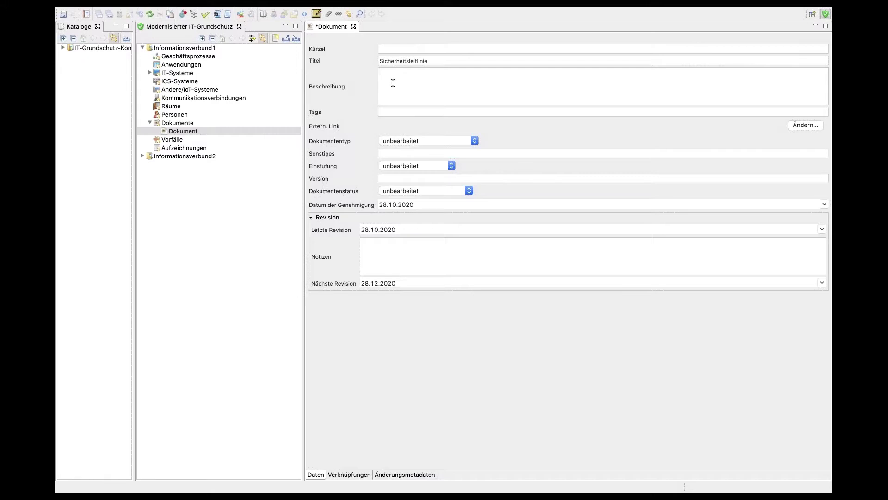
{"action": "left_click", "coordinate": [431, 61]}
{"action": "double_click", "coordinate": [431, 61]}
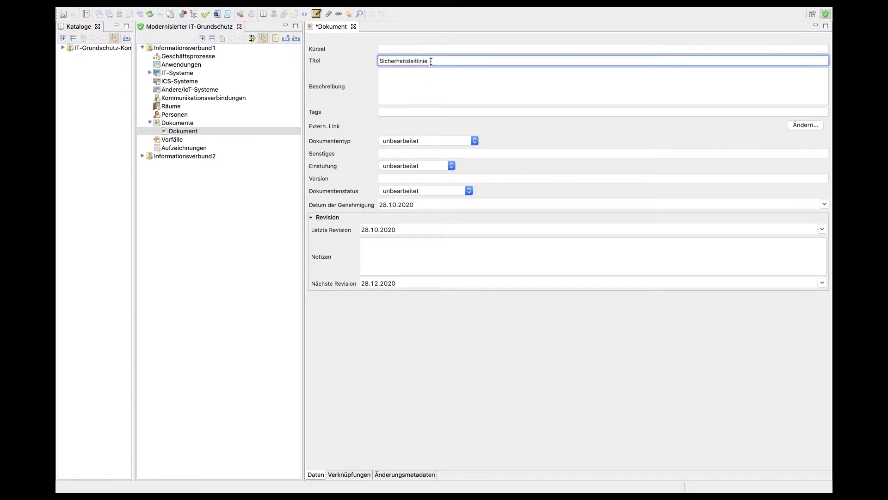
{"action": "left_click", "coordinate": [393, 90]}
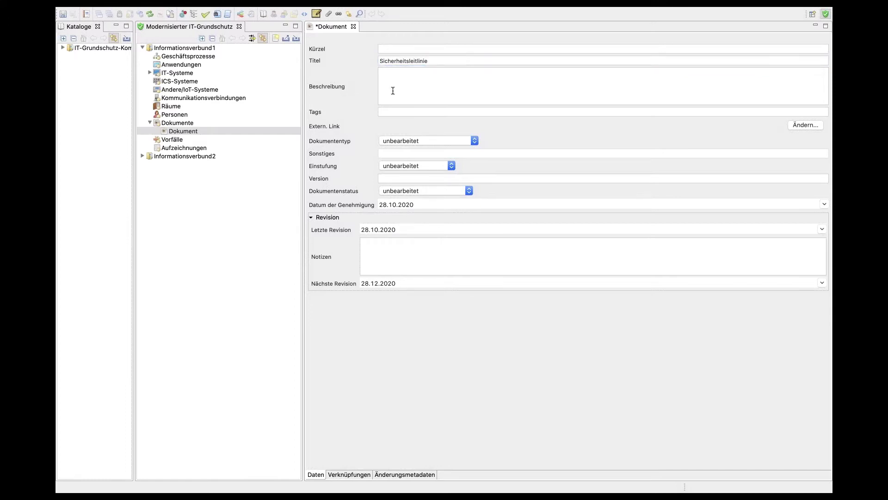
{"action": "left_click", "coordinate": [398, 111]}
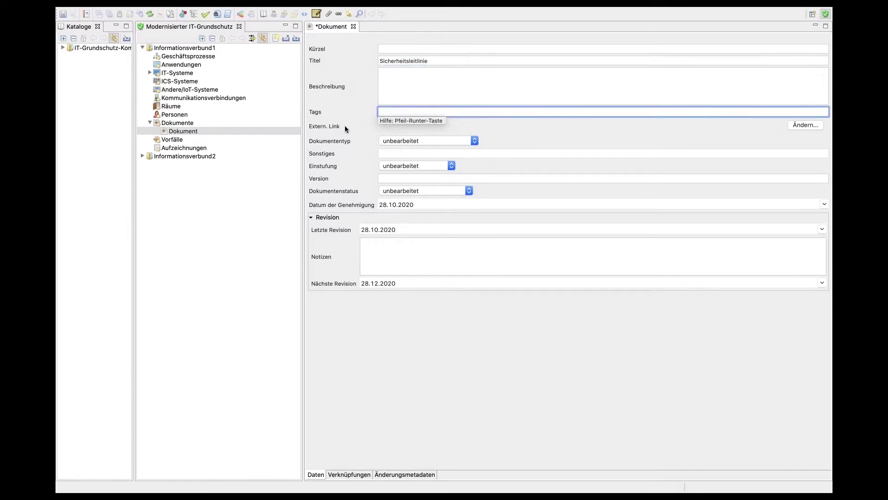
{"action": "left_click", "coordinate": [408, 85]}
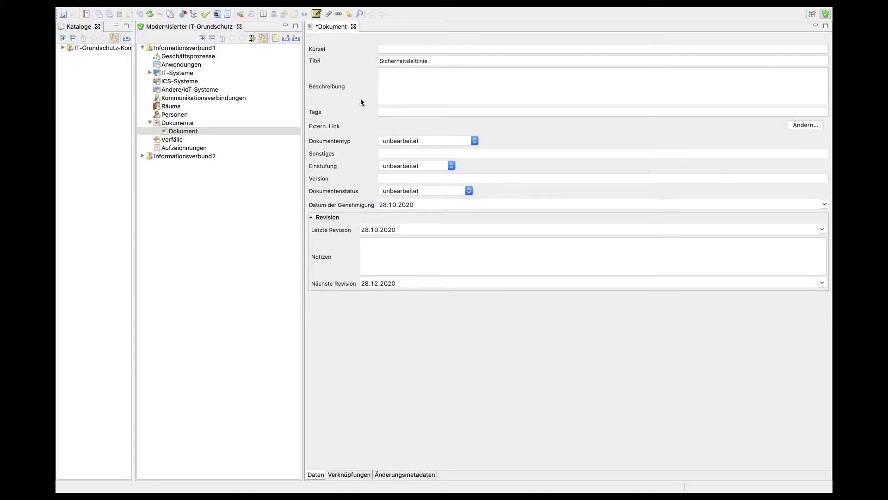
{"action": "key", "text": "super+s"}
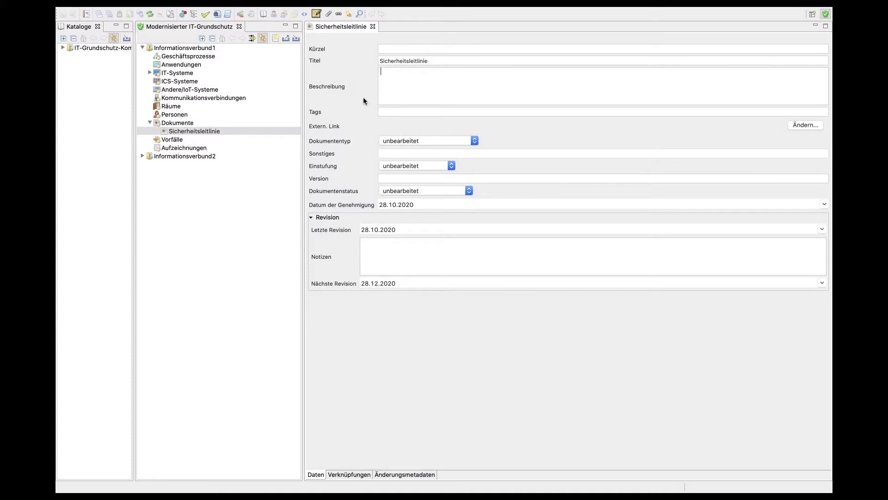
Set the document's Dokumententyp to Sonstiges and its Einstufung to Vertraulich
{"action": "left_click", "coordinate": [475, 140]}
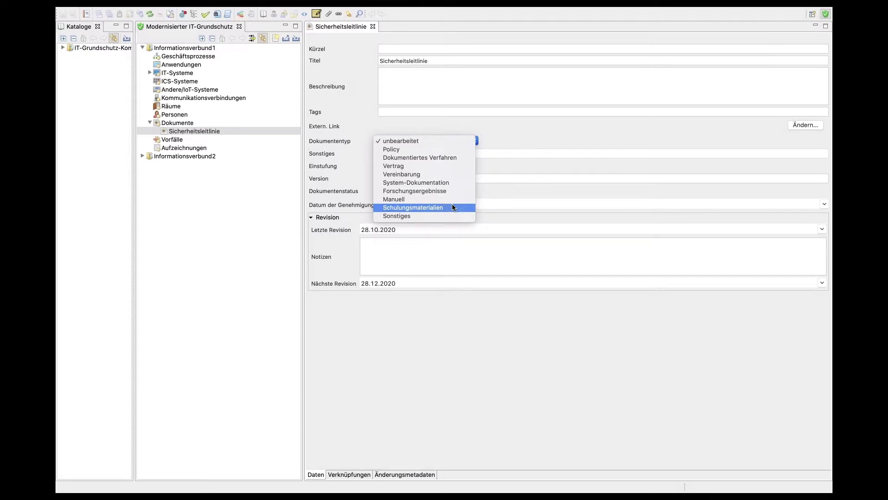
{"action": "left_click", "coordinate": [430, 151]}
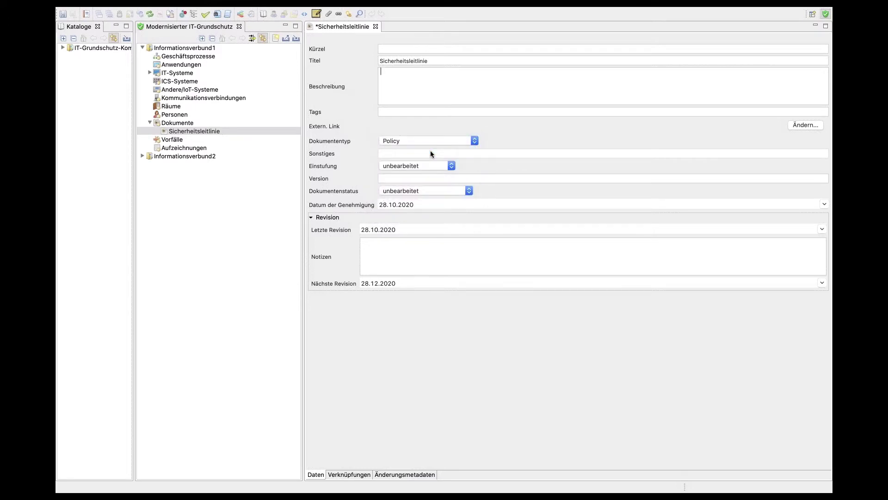
{"action": "left_click", "coordinate": [429, 140]}
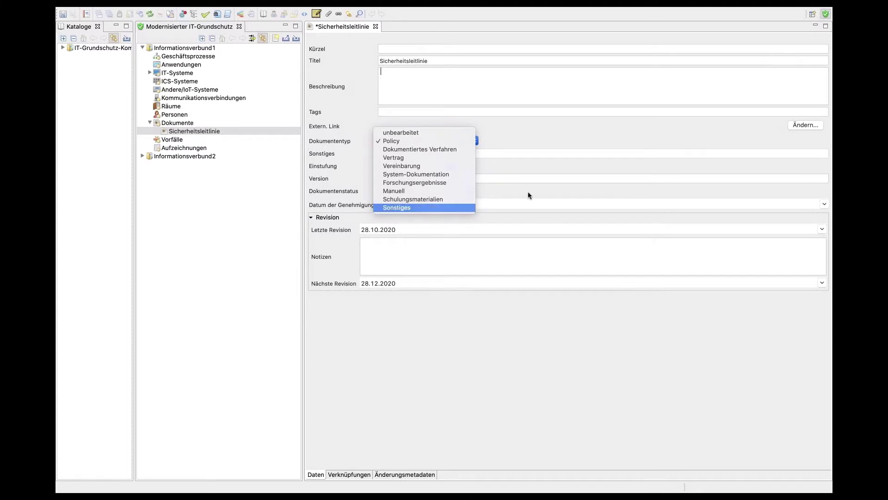
{"action": "left_click", "coordinate": [419, 206]}
{"action": "left_click", "coordinate": [407, 153]}
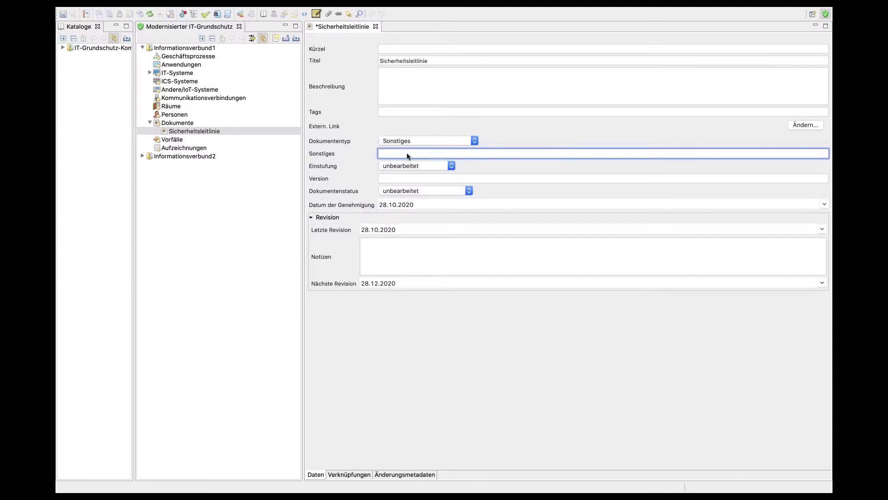
{"action": "left_click", "coordinate": [439, 168]}
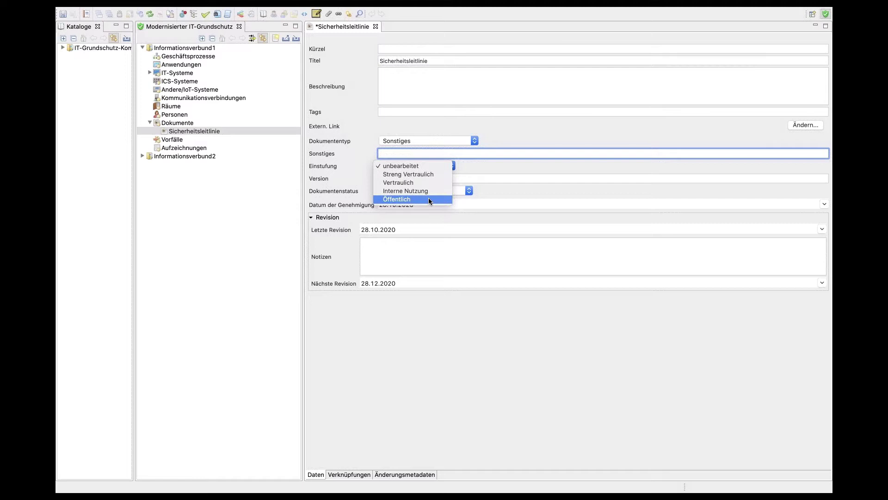
{"action": "left_click", "coordinate": [410, 183]}
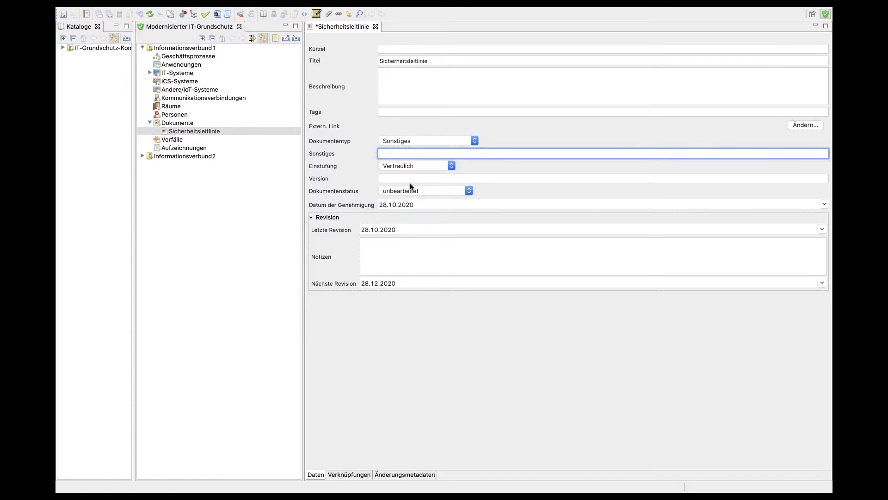
Enter version 1.0 for the document and set its Dokumentenstatus to Genehmigung beantragt
{"action": "left_click", "coordinate": [397, 179]}
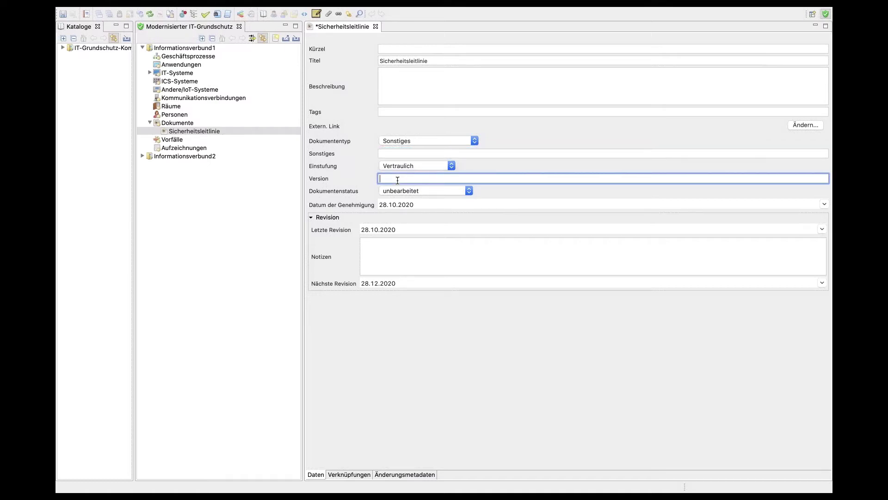
{"action": "type", "text": "1.0"}
{"action": "left_click", "coordinate": [440, 191]}
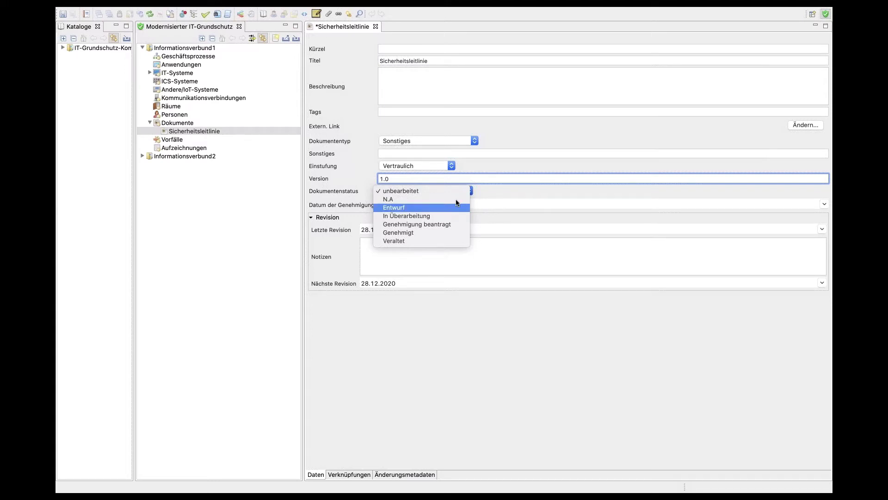
{"action": "left_click", "coordinate": [408, 225]}
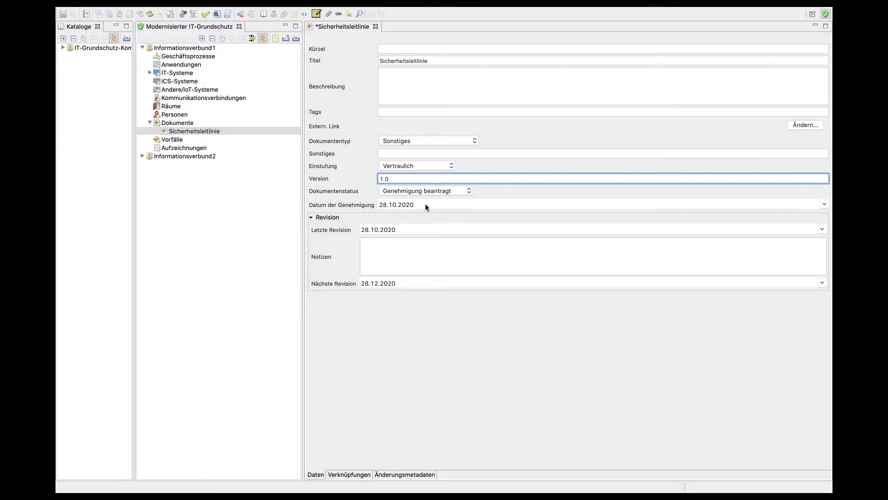
Set the document's Datum der Genehmigung to 2.11.2020 and save the document
{"action": "left_click", "coordinate": [825, 204]}
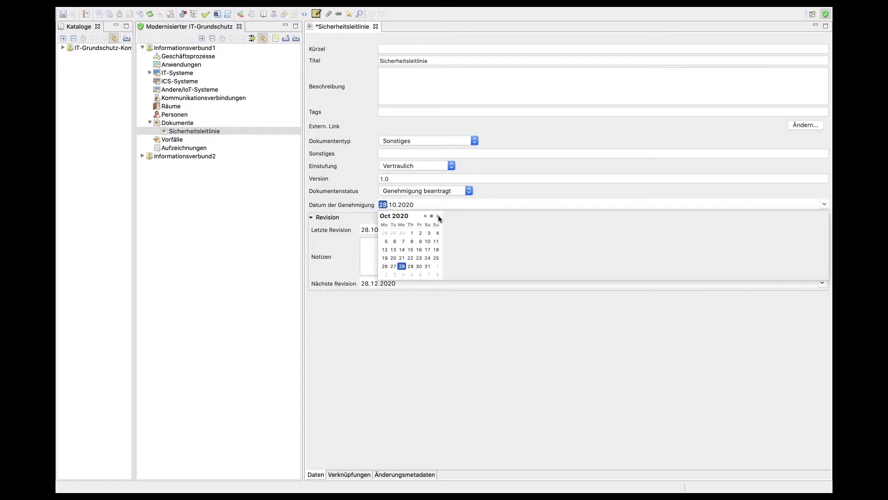
{"action": "left_click", "coordinate": [434, 267]}
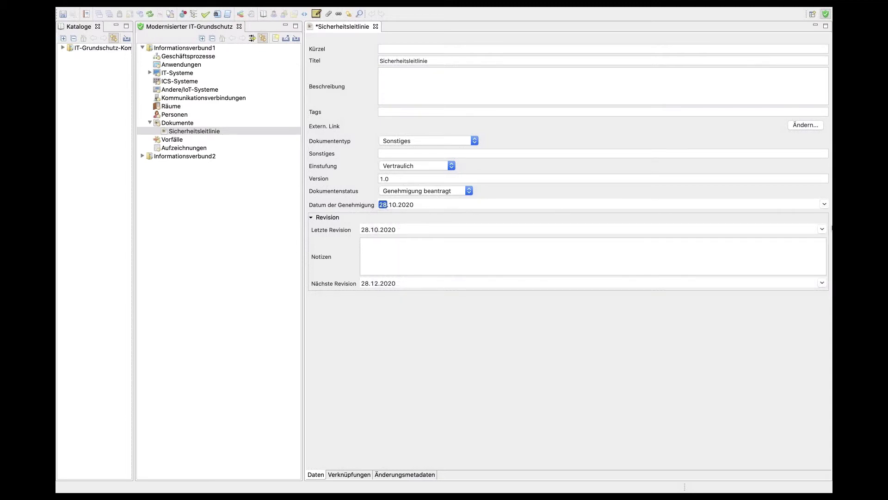
{"action": "left_click", "coordinate": [825, 205]}
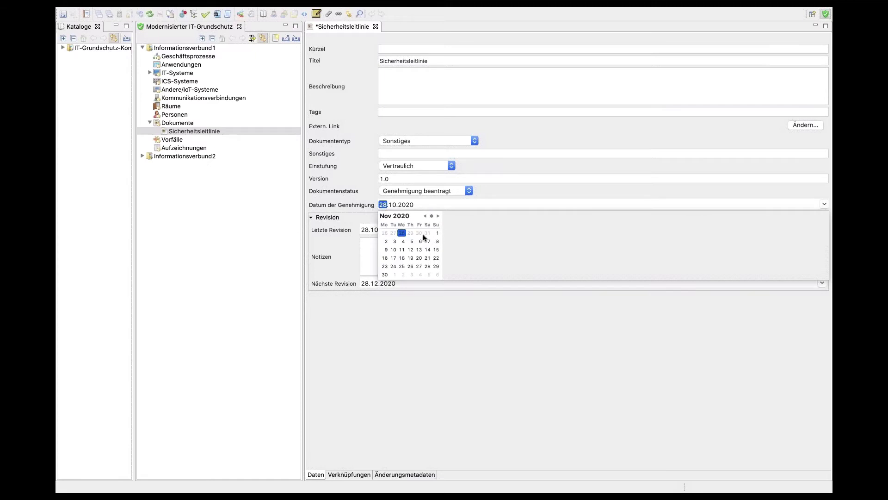
{"action": "left_click", "coordinate": [387, 241]}
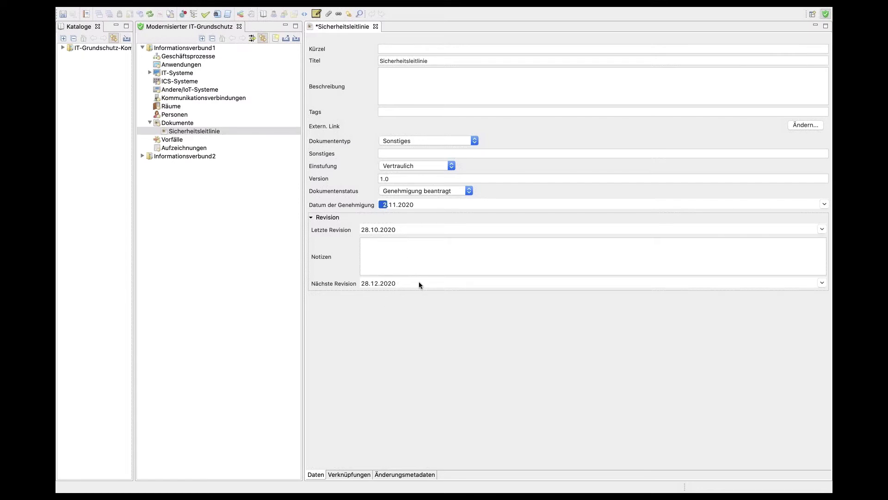
{"action": "left_click", "coordinate": [410, 251]}
{"action": "key", "text": "super+s"}
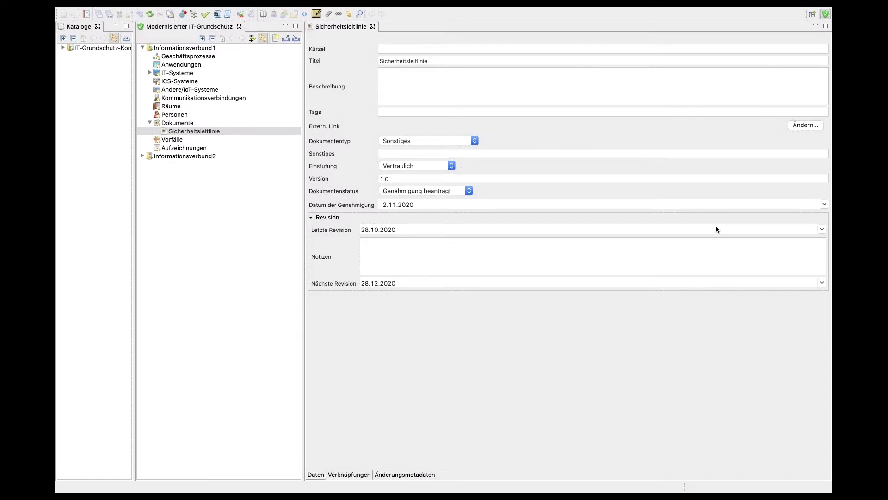
Add an external link named "Leitlinie" pointing to leitlinie.de to the document and save it
{"action": "left_click", "coordinate": [809, 125]}
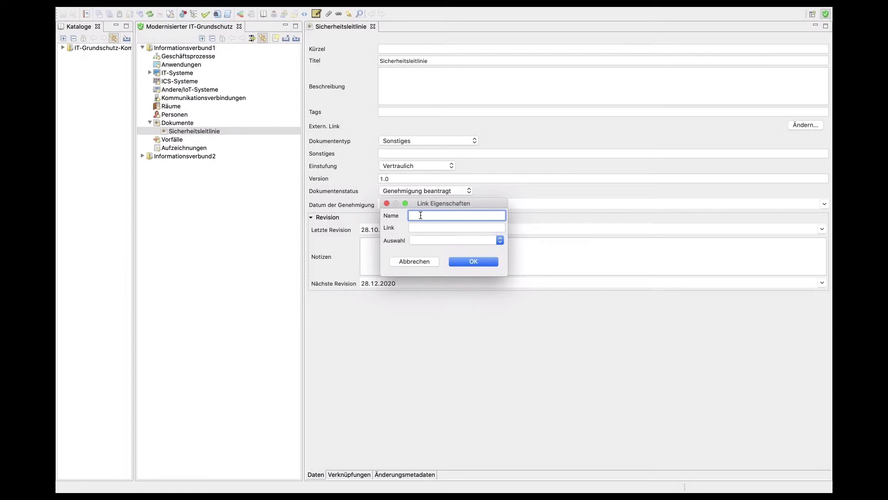
{"action": "type", "text": "eitlinie"}
{"action": "left_click", "coordinate": [420, 230]}
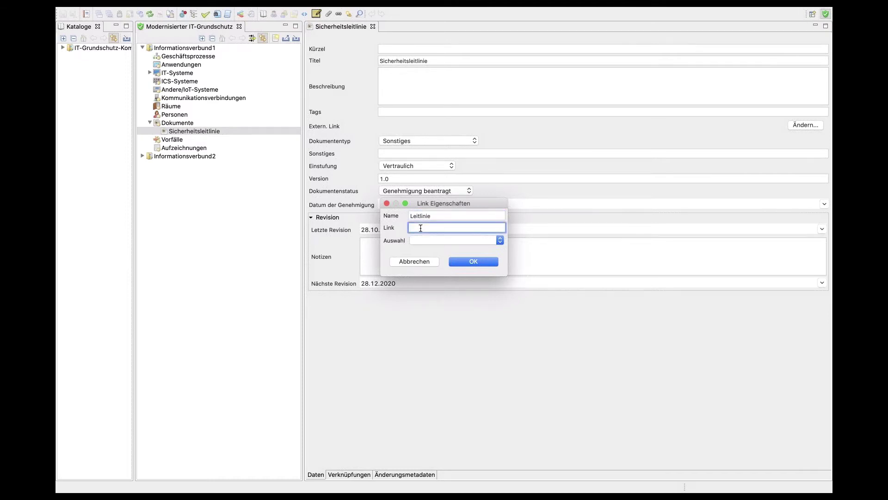
{"action": "type", "text": "leitlinie.de"}
{"action": "left_click", "coordinate": [452, 263]}
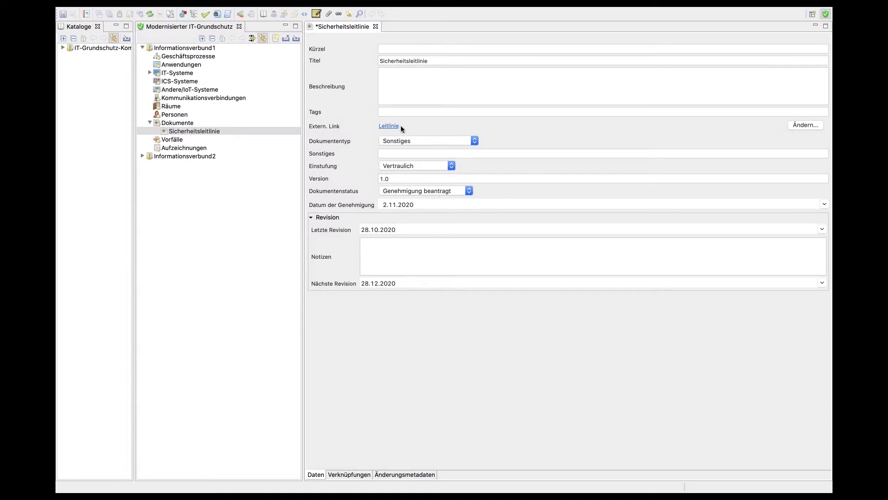
{"action": "key", "text": "super+s"}
Show the Dateien view for the Sicherheitsleitlinie document and enlarge it in height and width
{"action": "left_click", "coordinate": [329, 14]}
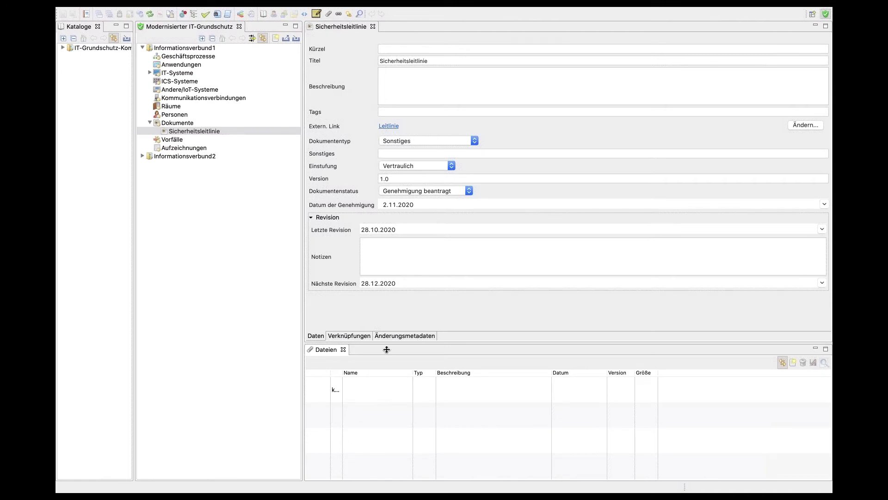
{"action": "left_click_drag", "start_coordinate": [386, 349], "coordinate": [388, 149]}
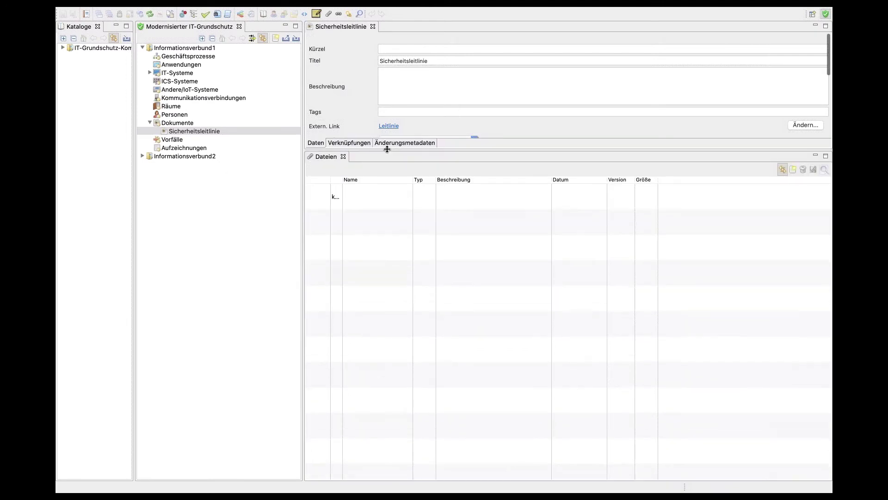
{"action": "left_click_drag", "start_coordinate": [300, 184], "coordinate": [254, 185]}
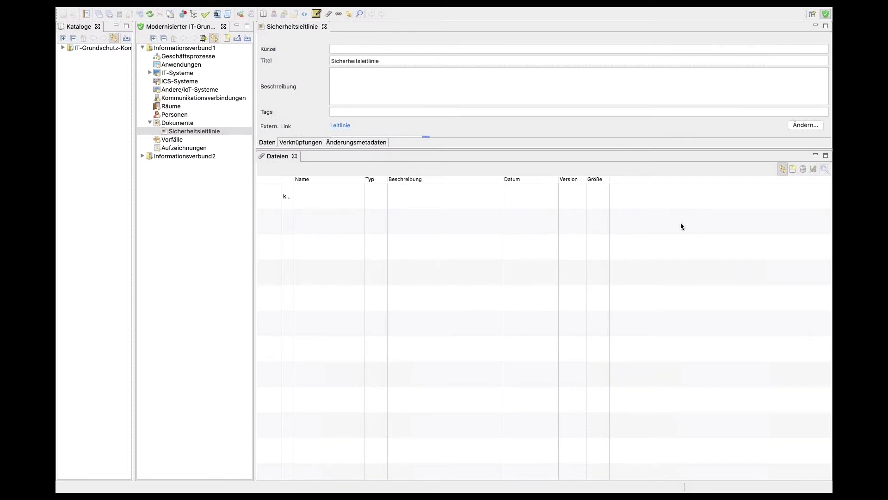
Attach the file ITGS_A.4_Grundschutz-Check_MODPLAST_2020-10-22.pdf from the Desktop folder to the Sicherheitsleitlinie document
{"action": "left_click", "coordinate": [791, 169]}
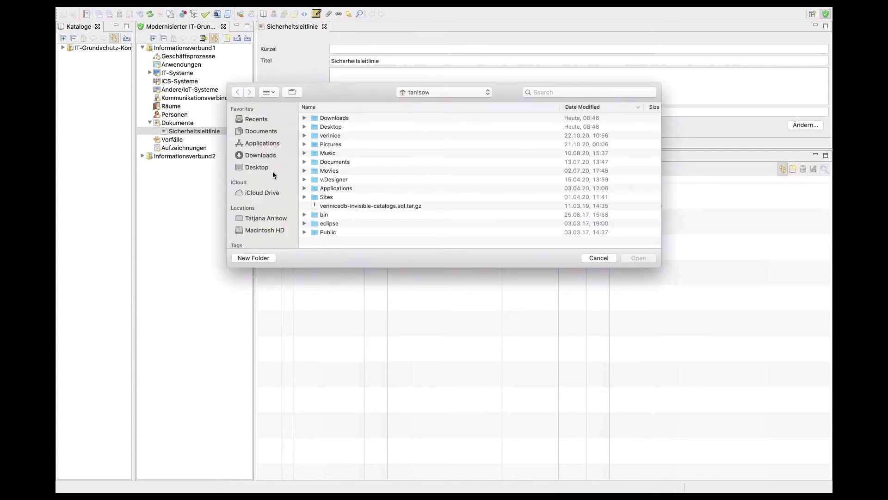
{"action": "double_click", "coordinate": [326, 126]}
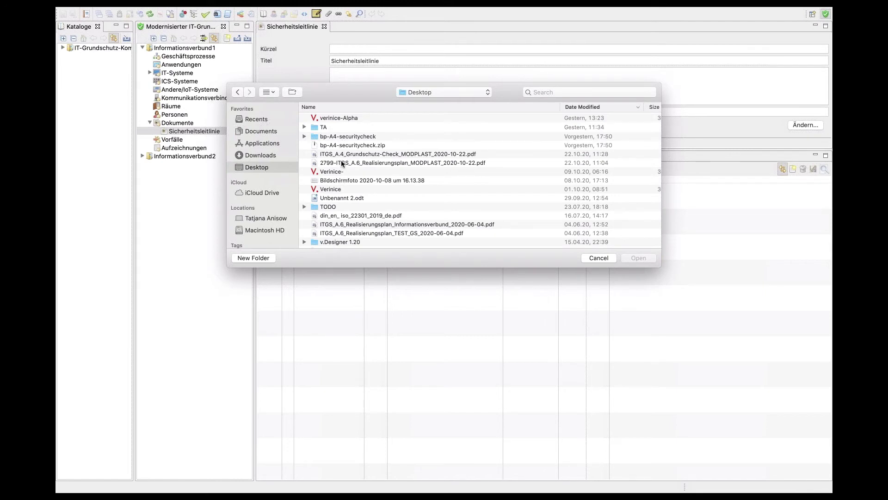
{"action": "left_click", "coordinate": [352, 154]}
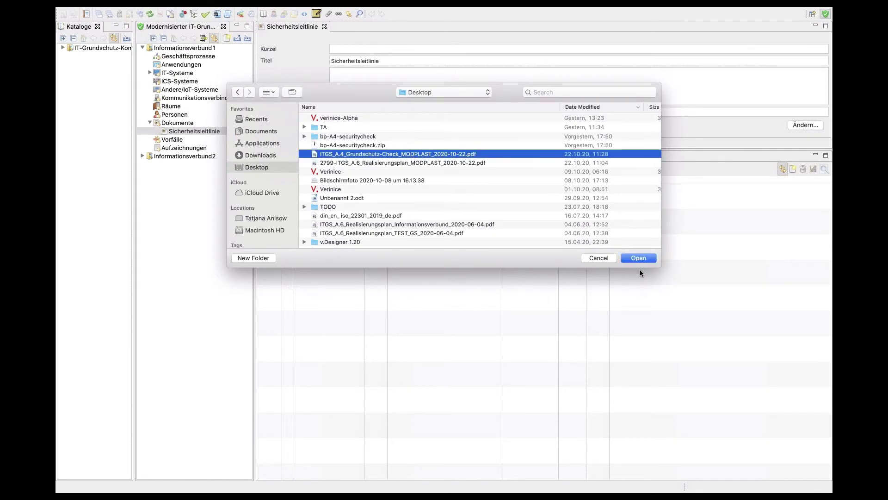
{"action": "left_click", "coordinate": [639, 257]}
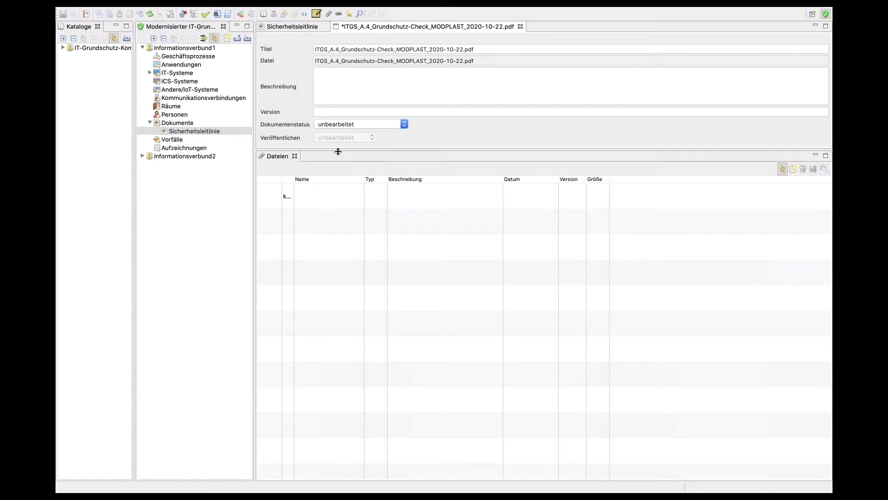
Enlarge the attached file's editor and enter the Beschreibung "Dies ist die Leitlinie"
{"action": "left_click_drag", "start_coordinate": [338, 152], "coordinate": [352, 279]}
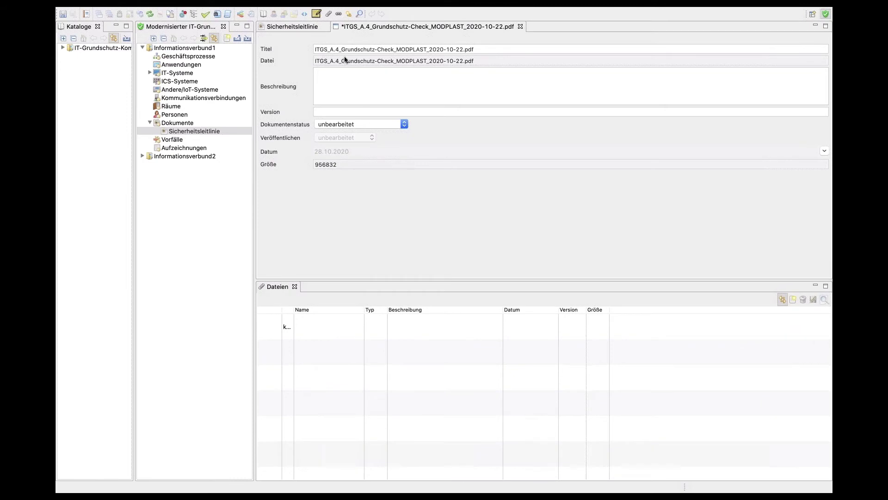
{"action": "left_click", "coordinate": [332, 88]}
{"action": "type", "text": "D"}
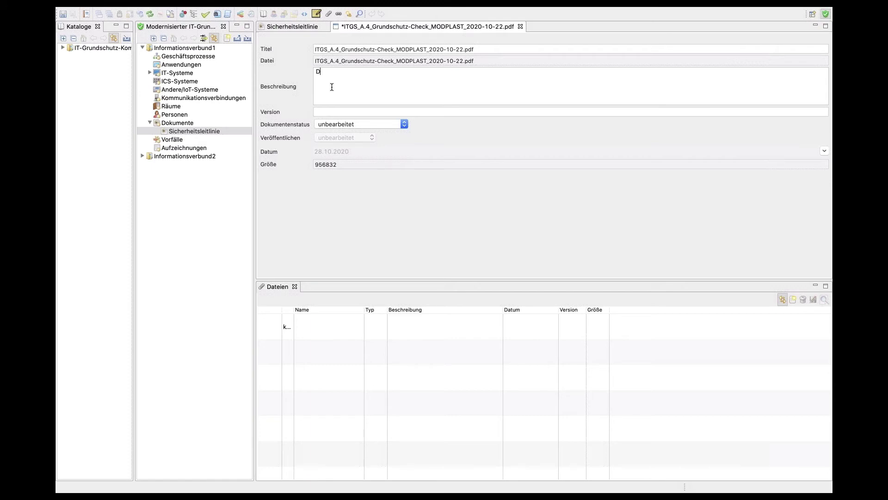
{"action": "type", "text": "ies ist die Leitlinie"}
Set the attached file's version to 0.5 and its Dokumentenstatus to Entwurf, saving and closing its editor
{"action": "left_click", "coordinate": [336, 111]}
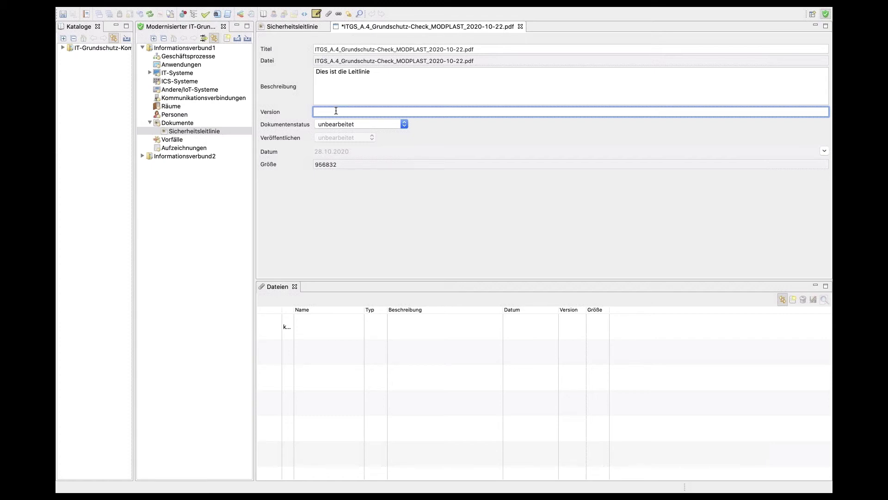
{"action": "type", "text": "0.5"}
{"action": "left_click", "coordinate": [344, 126]}
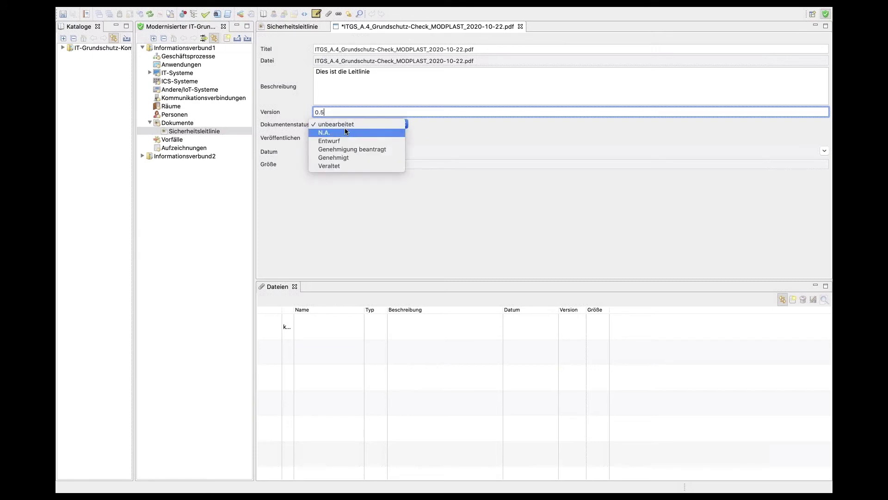
{"action": "left_click", "coordinate": [352, 141]}
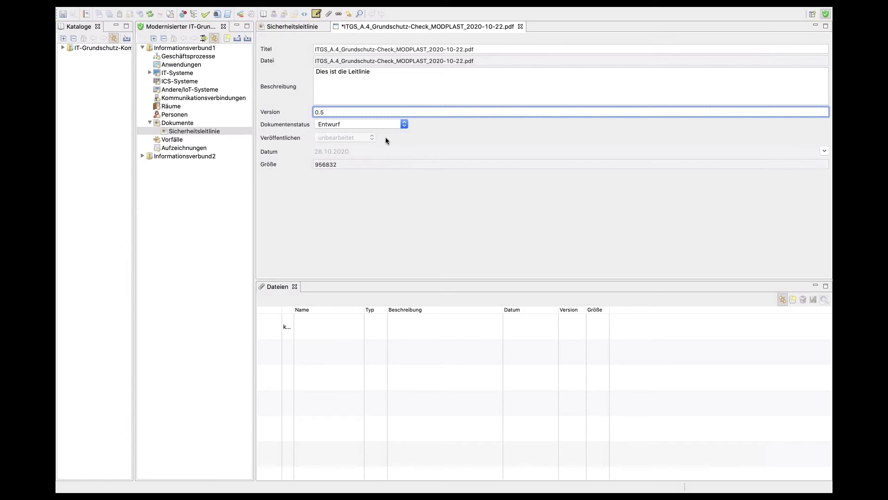
{"action": "key", "text": "ctrl+s"}
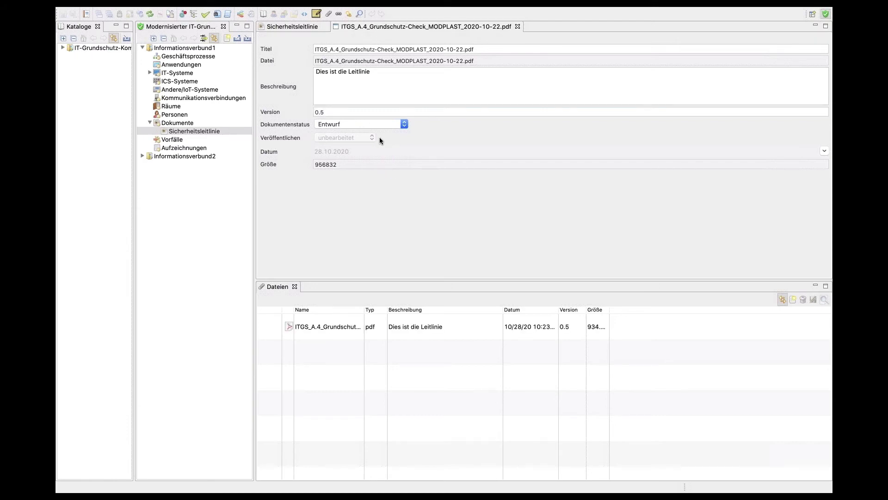
{"action": "left_click", "coordinate": [518, 27]}
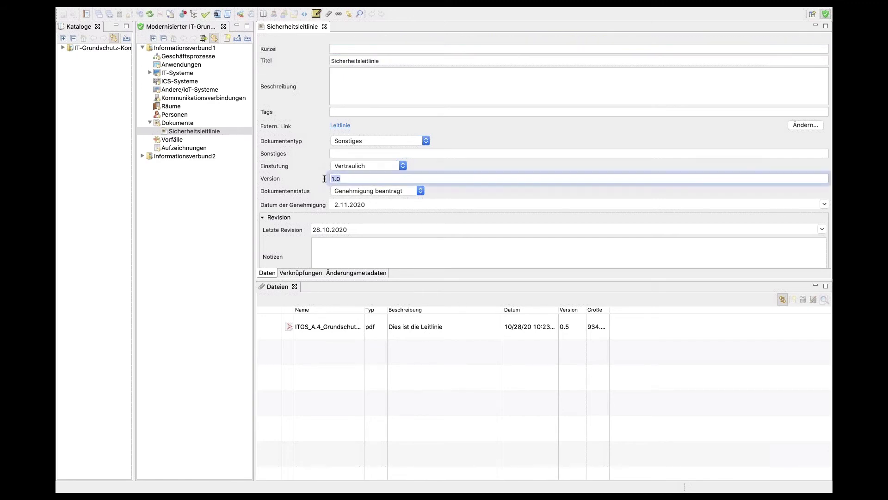
Enlarge the Sicherheitsleitlinie editor and examine its Revision section with the last and next revision dates
{"action": "key", "text": "Tab"}
{"action": "key", "text": "Tab"}
{"action": "key", "text": "Tab"}
{"action": "key", "text": "Tab"}
{"action": "key", "text": "Tab"}
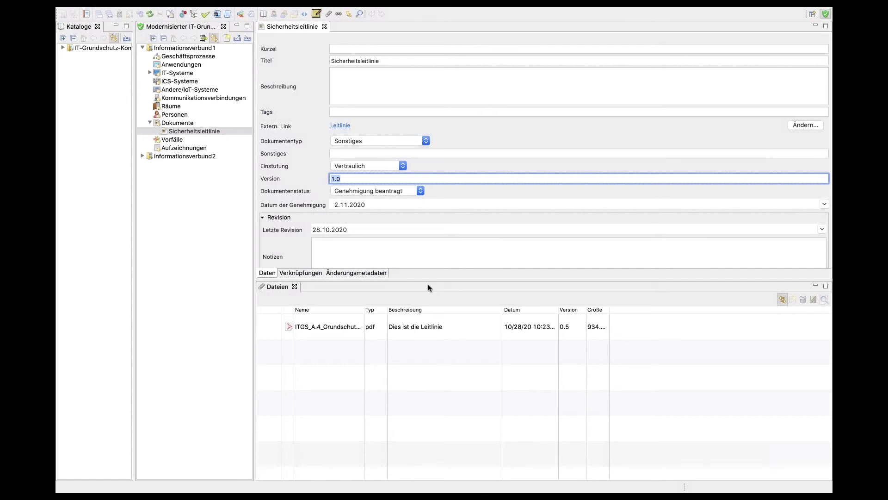
{"action": "left_click_drag", "start_coordinate": [425, 280], "coordinate": [426, 322]}
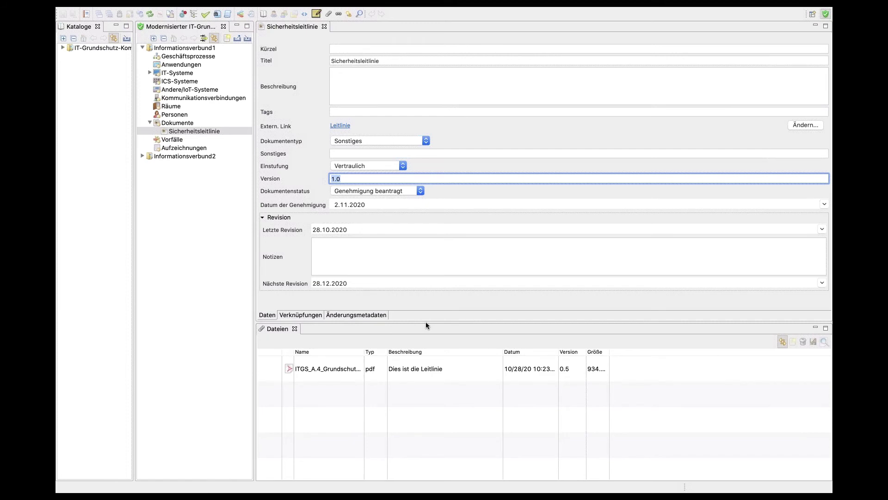
{"action": "left_click", "coordinate": [366, 239]}
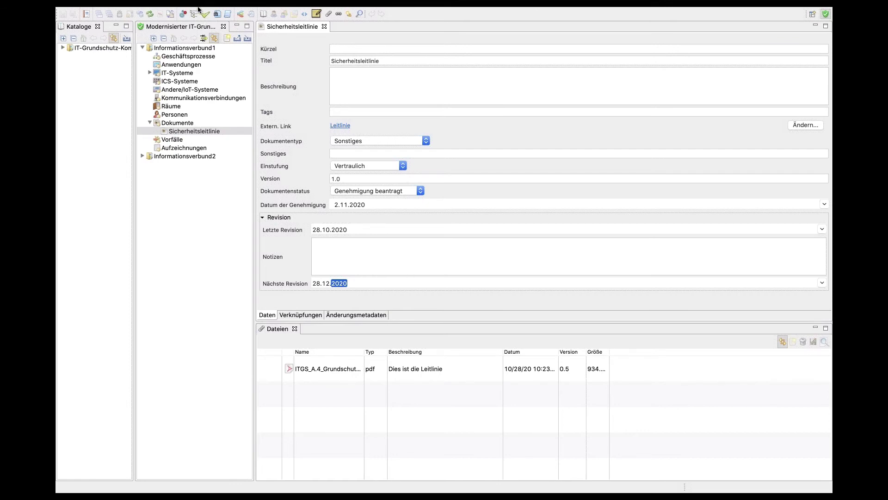
Switch to the Information Security Management perspective and close the Sicherheitsleitlinie editor
{"action": "mouse_move", "coordinate": [194, 12]}
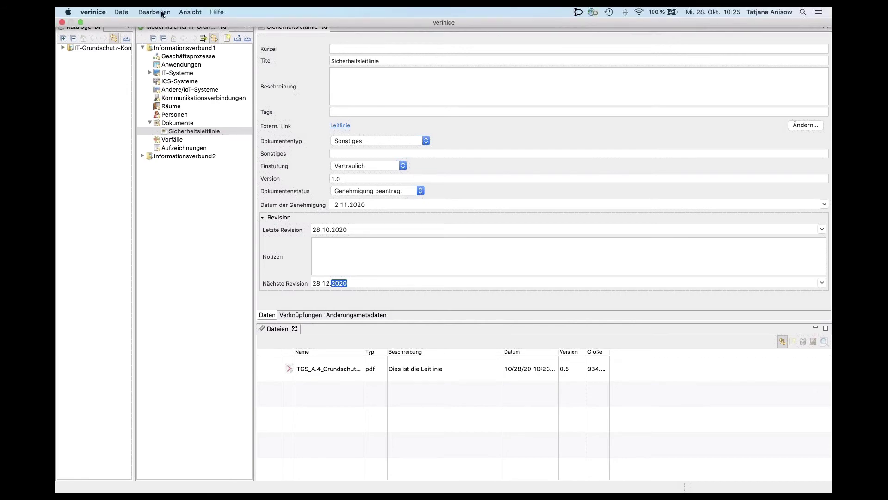
{"action": "left_click", "coordinate": [189, 13]}
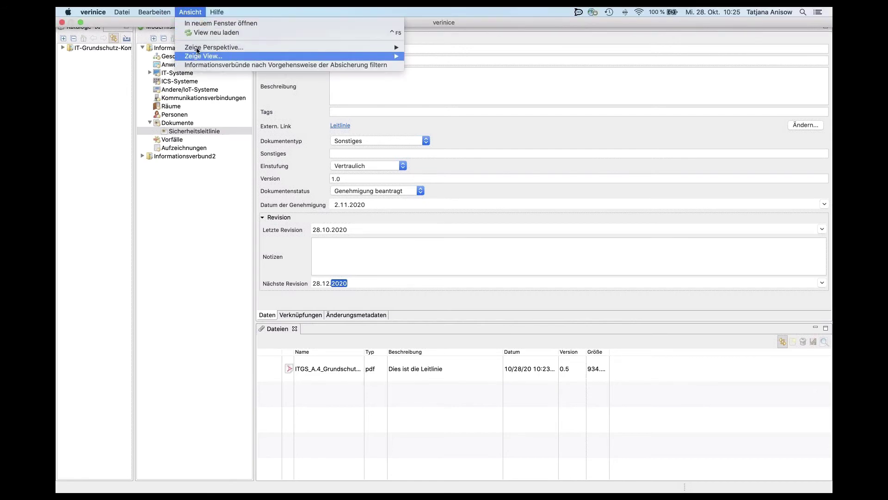
{"action": "mouse_move", "coordinate": [227, 49]}
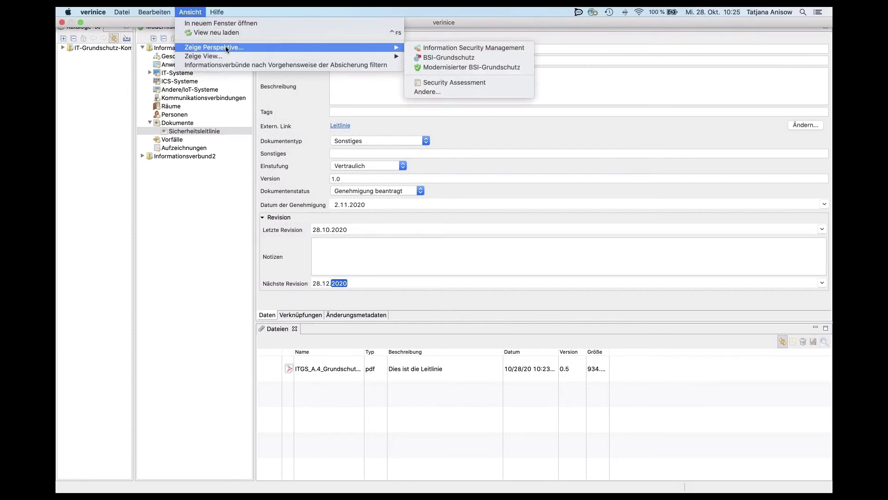
{"action": "left_click", "coordinate": [418, 51]}
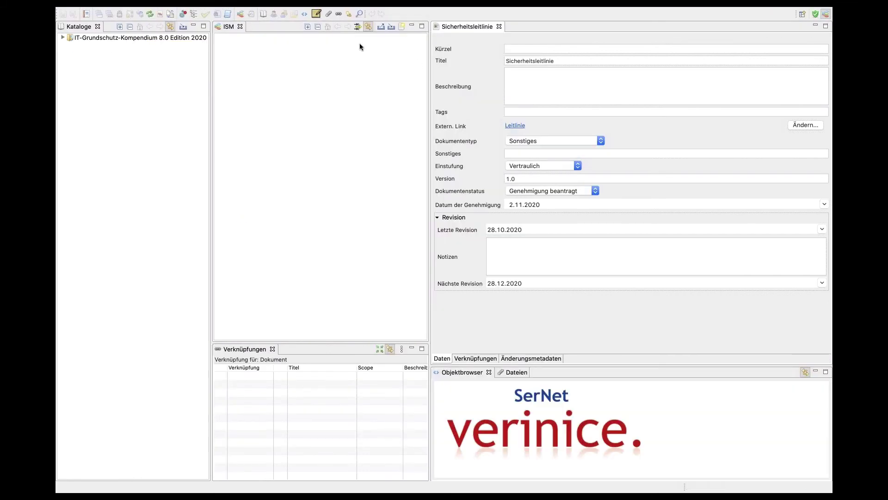
{"action": "left_click", "coordinate": [500, 27]}
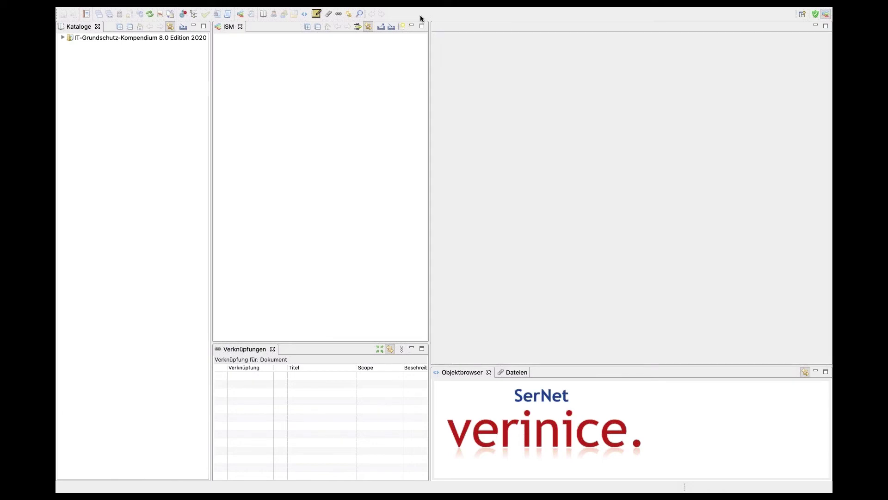
Create a new organisation in the ISM view and expand it to select its Dokumente group
{"action": "left_click", "coordinate": [401, 26]}
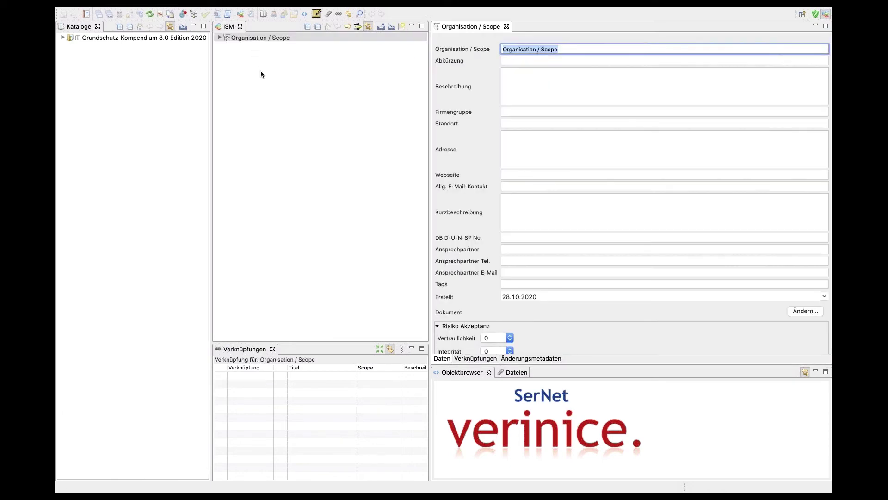
{"action": "left_click", "coordinate": [218, 37]}
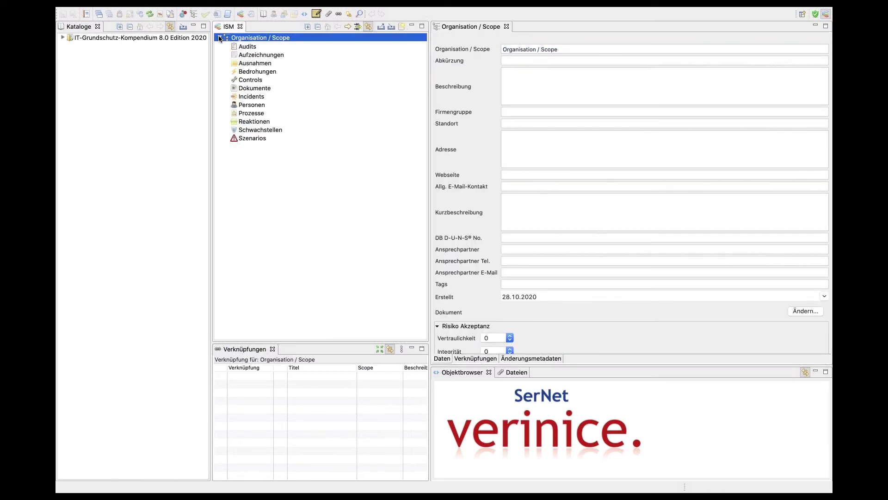
{"action": "left_click", "coordinate": [257, 105]}
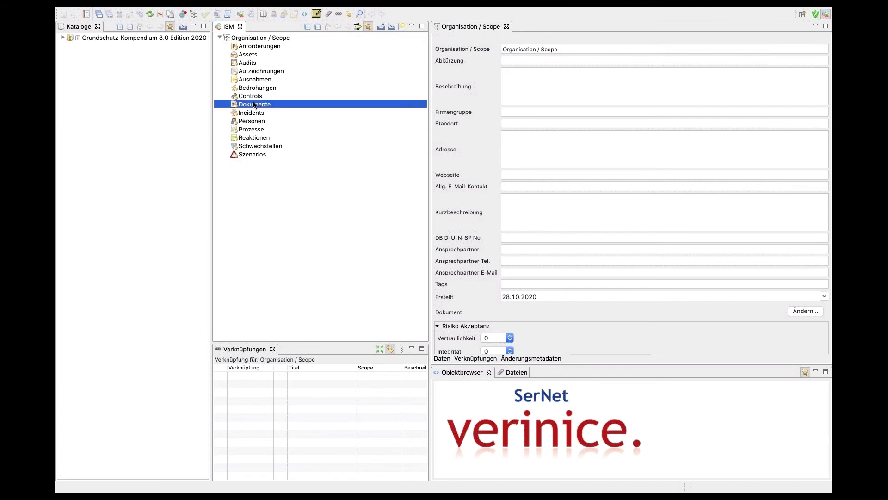
Narrow the Kataloge view, create a new document in the organisation's Dokumente group and close the organisation's editor
{"action": "left_click_drag", "start_coordinate": [211, 100], "coordinate": [134, 92]}
{"action": "right_click", "coordinate": [183, 105]}
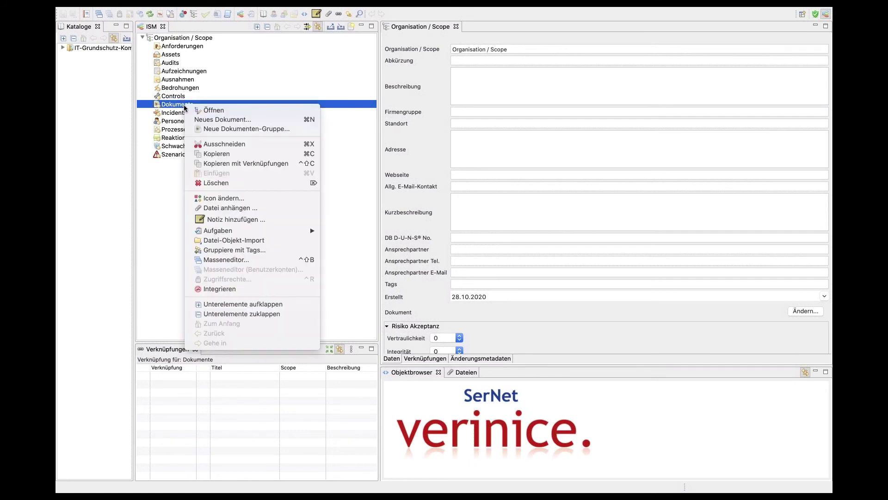
{"action": "left_click", "coordinate": [210, 119]}
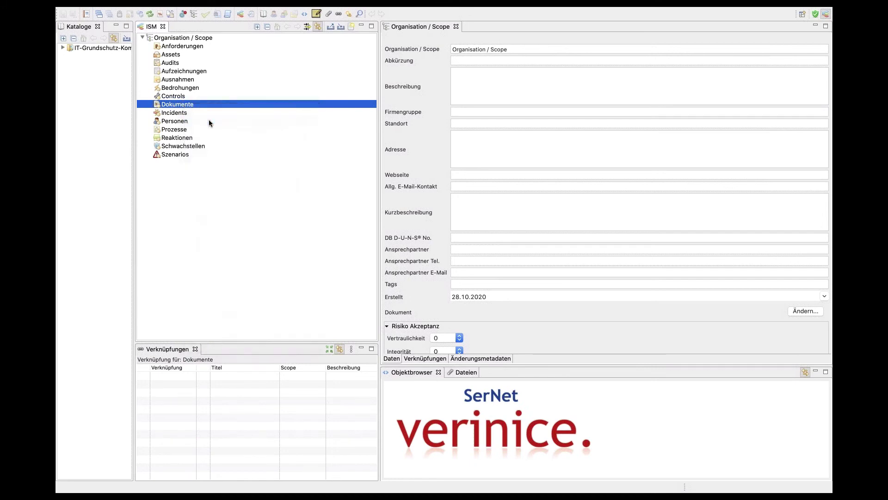
{"action": "left_click", "coordinate": [456, 26]}
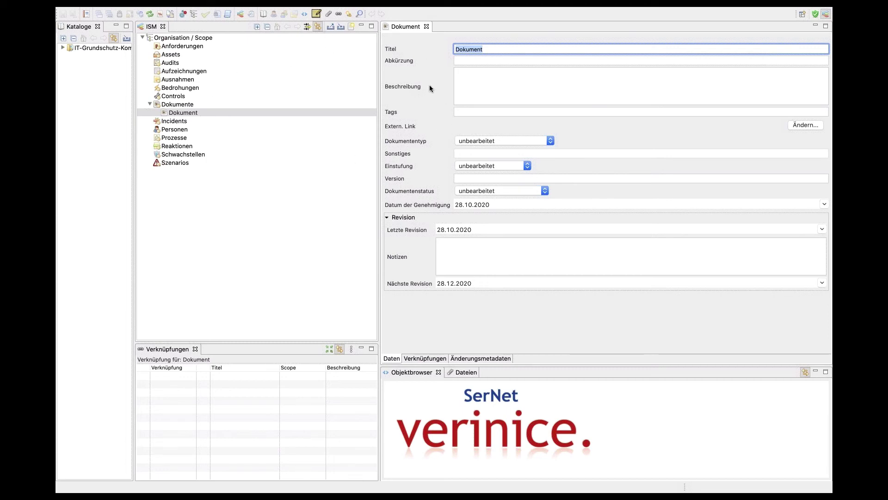
Open and enlarge the Externe Links View to examine which object references the Leitlinie link
{"action": "left_click", "coordinate": [228, 16]}
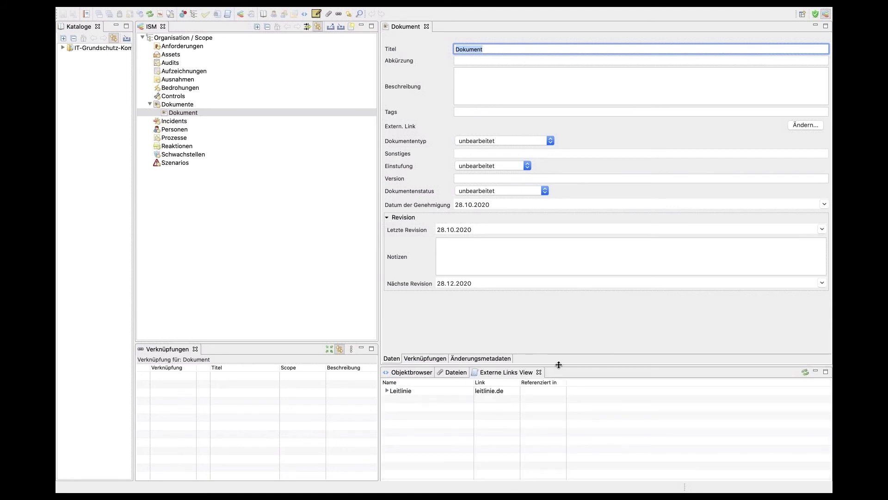
{"action": "left_click_drag", "start_coordinate": [559, 365], "coordinate": [550, 123]}
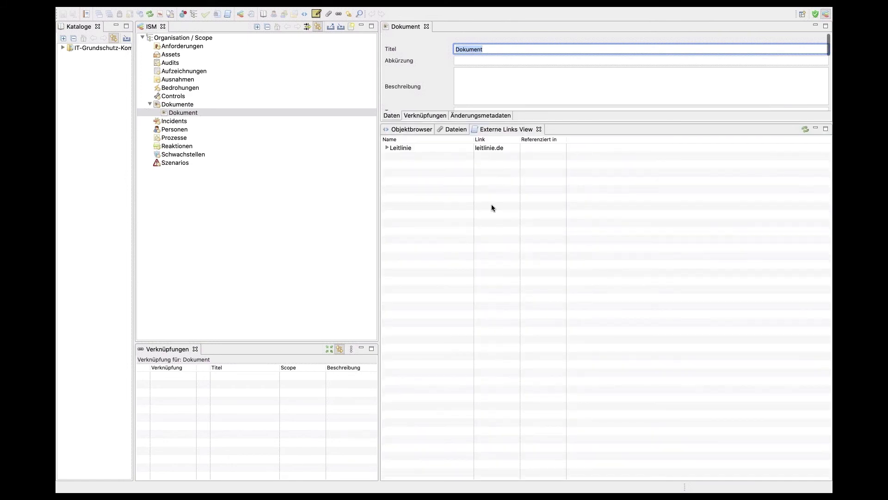
{"action": "left_click", "coordinate": [387, 148]}
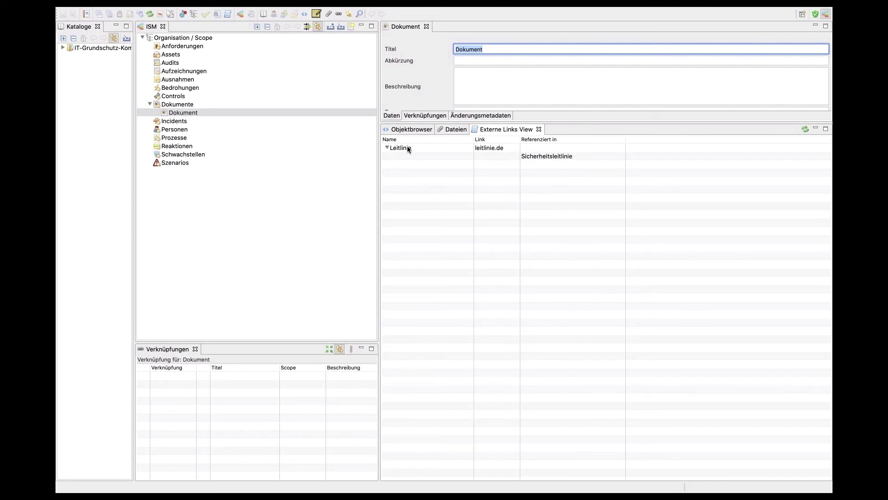
{"action": "left_click", "coordinate": [409, 148]}
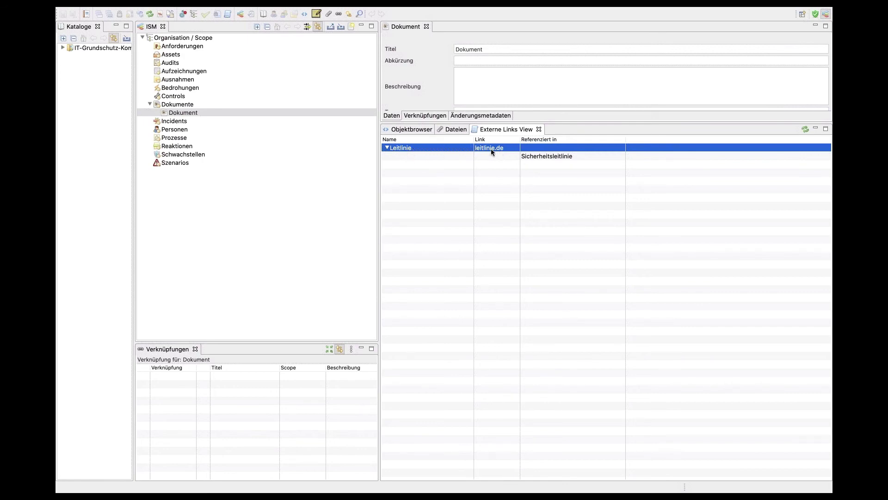
{"action": "left_click", "coordinate": [536, 156]}
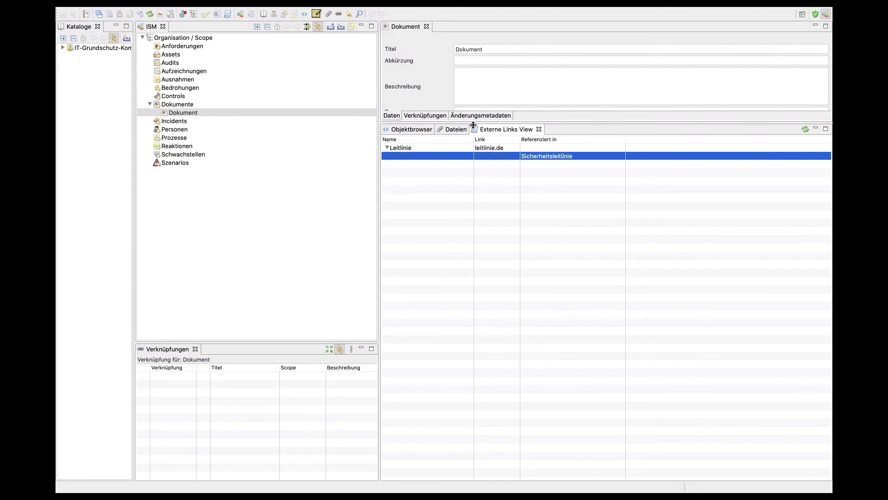
Assign the existing external link "Leitlinie" to the new document, making its editor taller
{"action": "left_click_drag", "start_coordinate": [472, 121], "coordinate": [480, 270]}
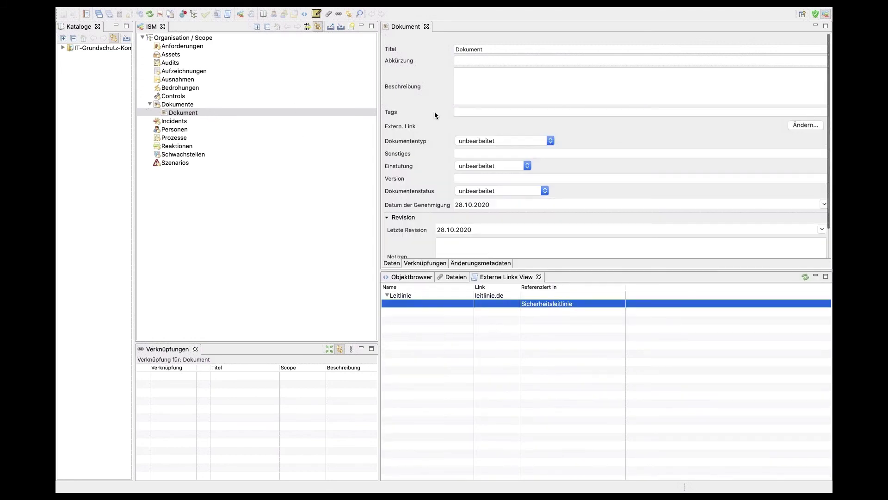
{"action": "left_click", "coordinate": [806, 125]}
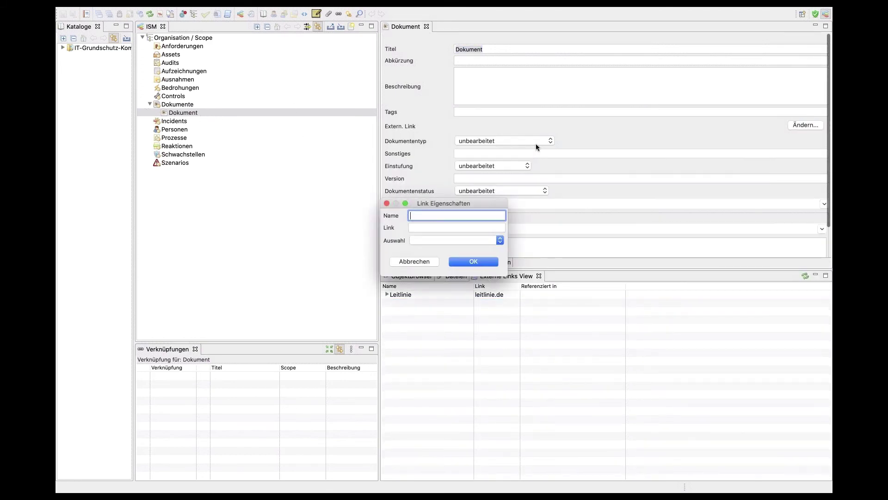
{"action": "left_click", "coordinate": [500, 238]}
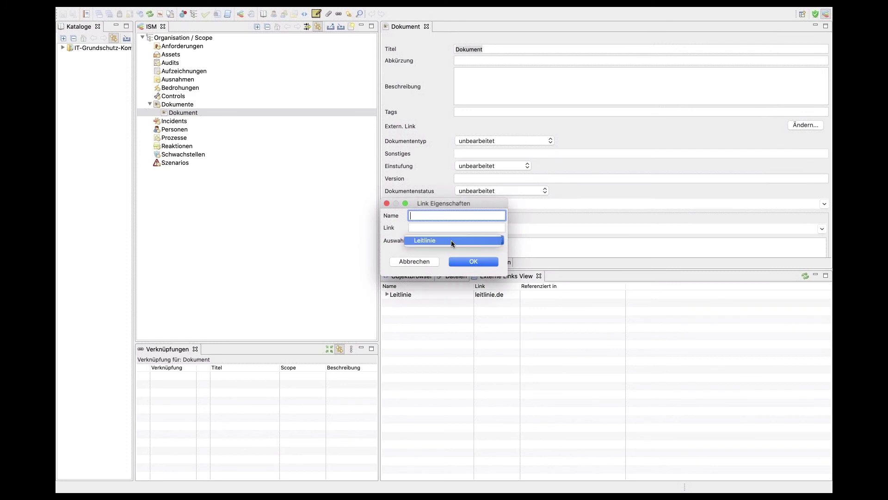
{"action": "left_click", "coordinate": [421, 240]}
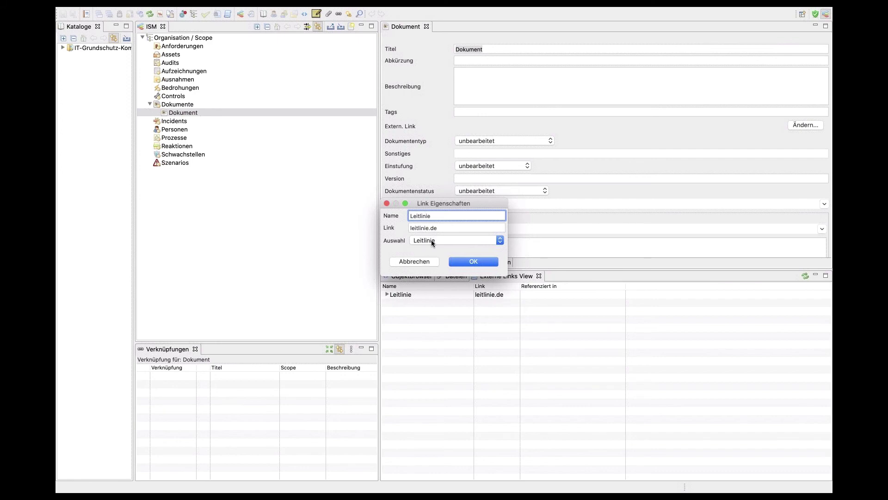
{"action": "left_click", "coordinate": [471, 262]}
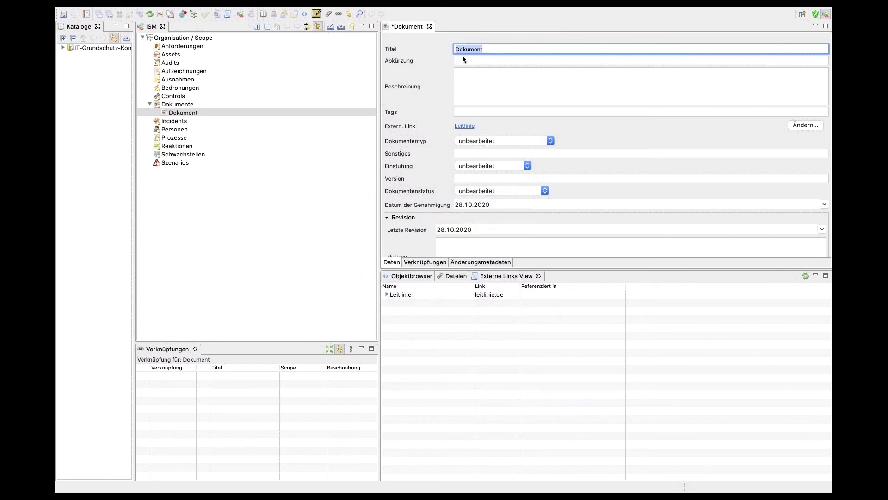
Save and close the new document, and expand the Leitlinie entry in the Externe Links View to examine the objects referencing it
{"action": "key", "text": "super+s"}
{"action": "left_click", "coordinate": [150, 15]}
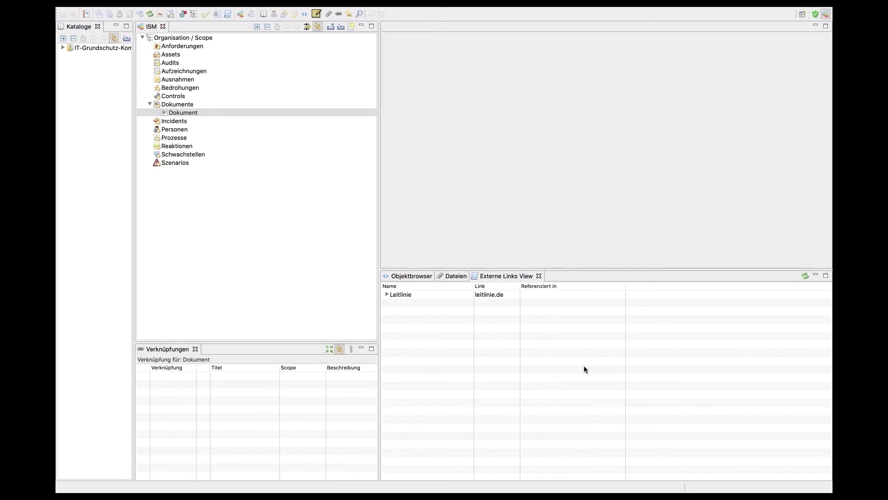
{"action": "left_click", "coordinate": [386, 294]}
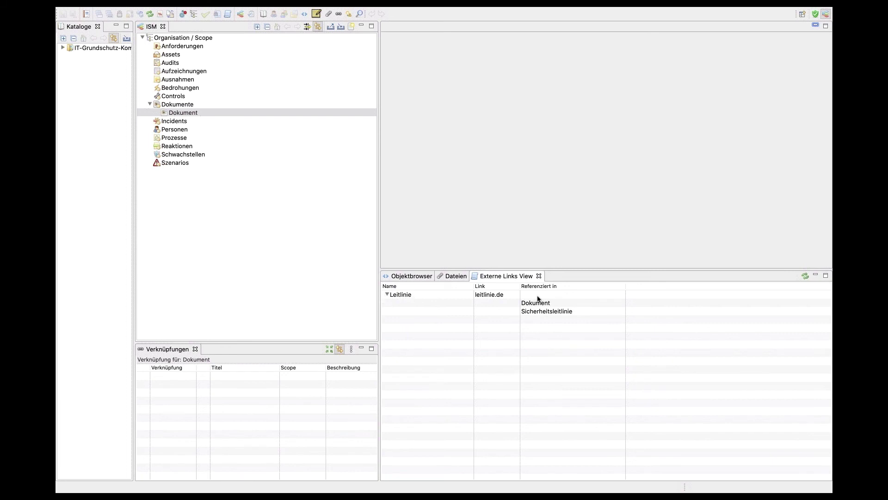
{"action": "left_click", "coordinate": [536, 305]}
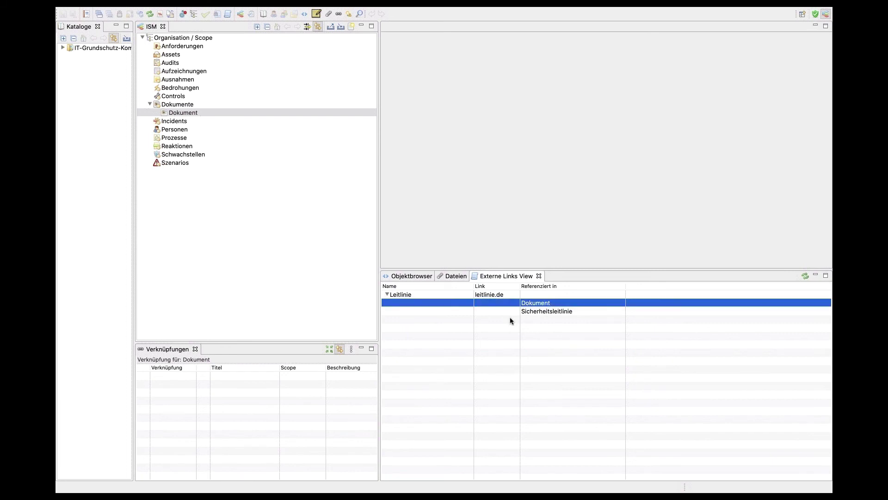
{"action": "left_click", "coordinate": [538, 313]}
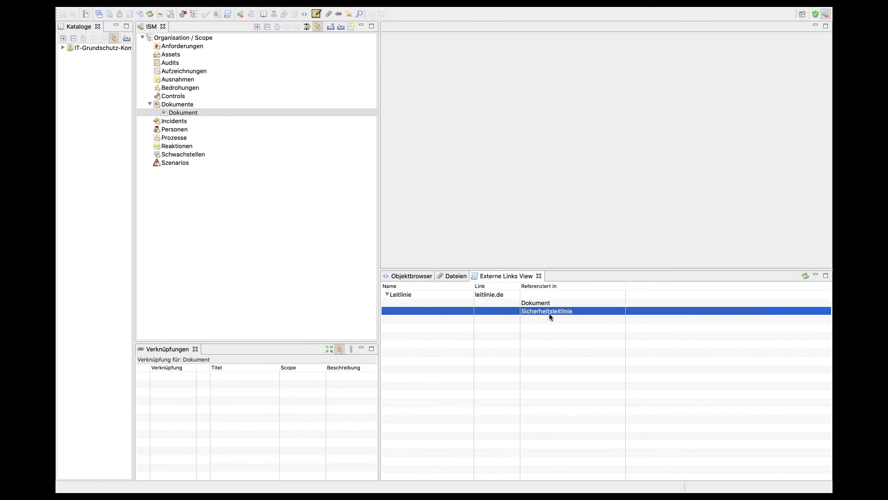
{"action": "left_click", "coordinate": [629, 200]}
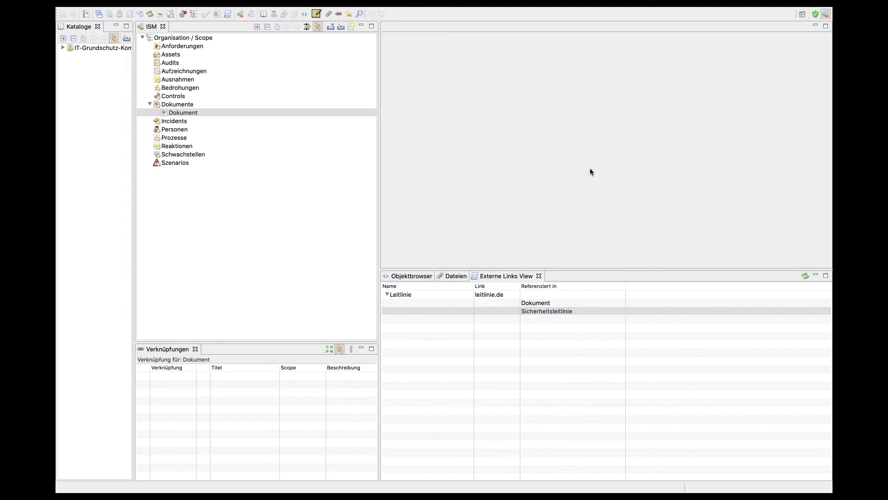
Reopen the document, review its Einstufung options, and make its editor taller to examine the Version and Revision fields
{"action": "double_click", "coordinate": [184, 113]}
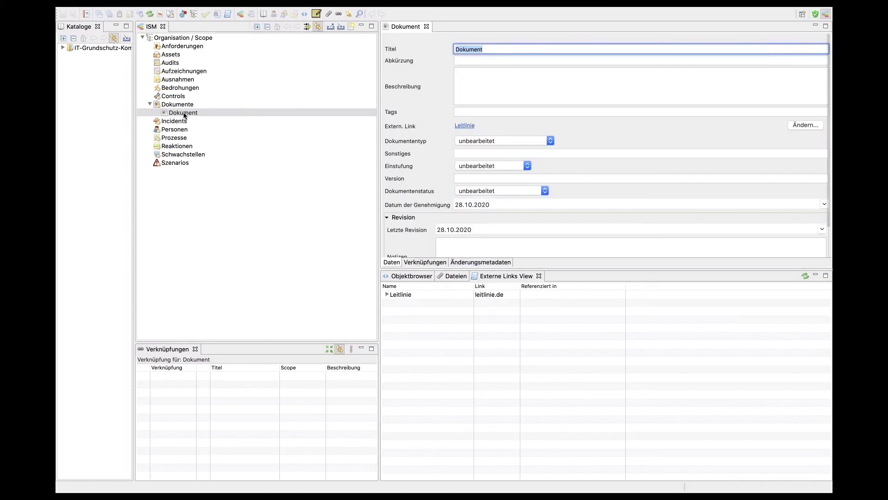
{"action": "left_click", "coordinate": [527, 165]}
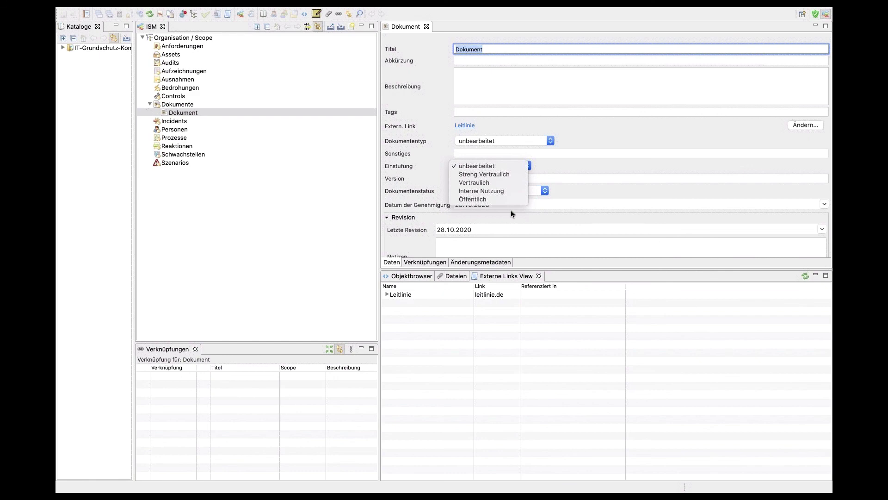
{"action": "left_click", "coordinate": [562, 168]}
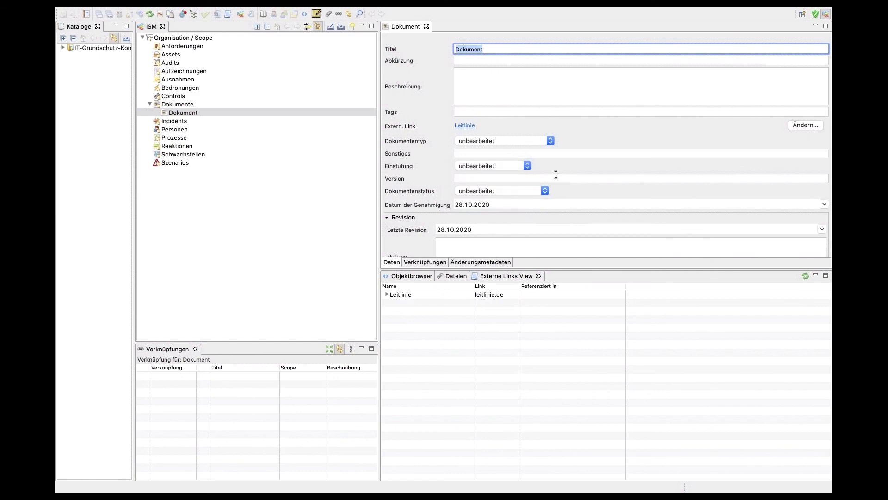
{"action": "left_click_drag", "start_coordinate": [532, 270], "coordinate": [526, 314]}
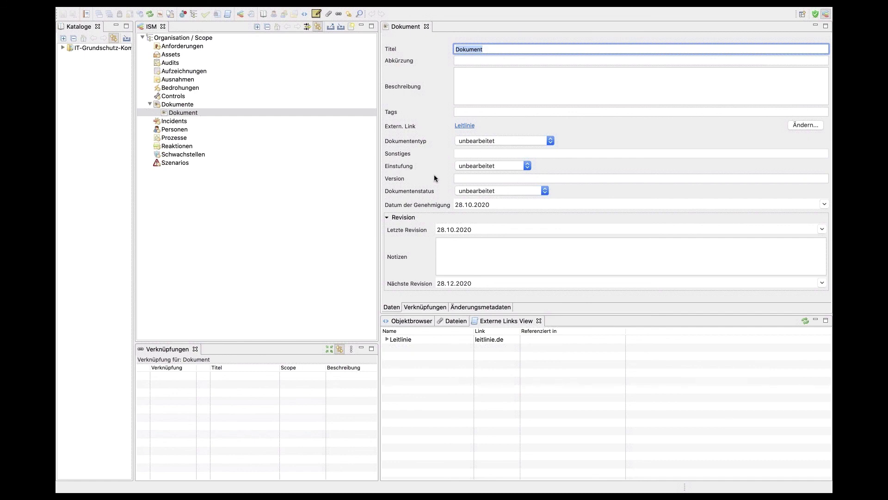
{"action": "left_click", "coordinate": [486, 178]}
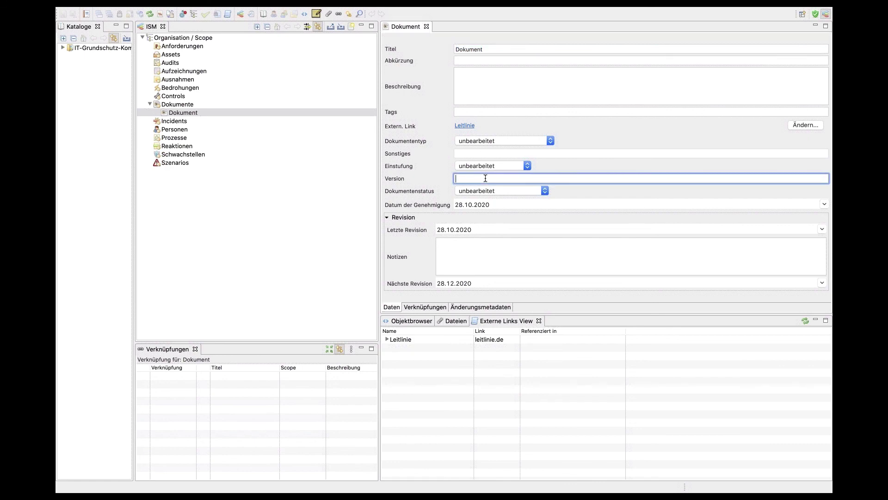